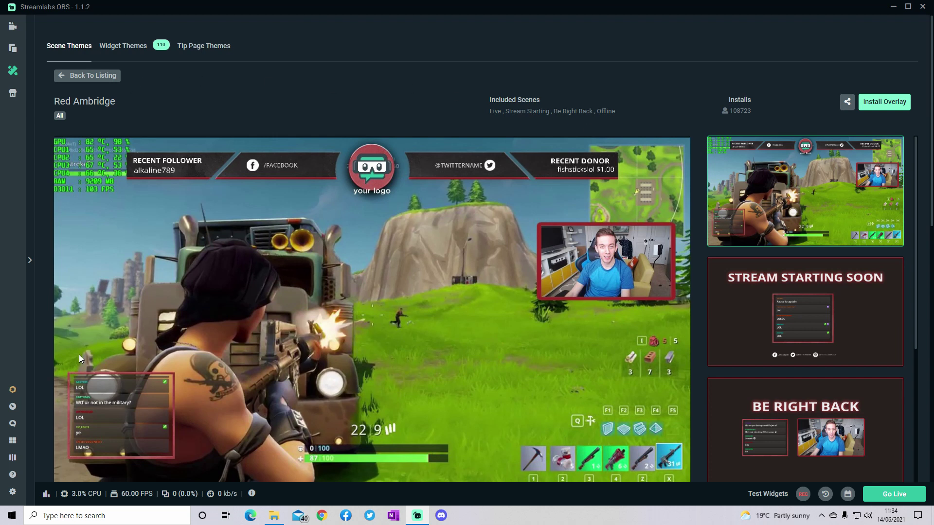
- Open the editor view and look over the scenes in the Constellation collection
click(13, 26)
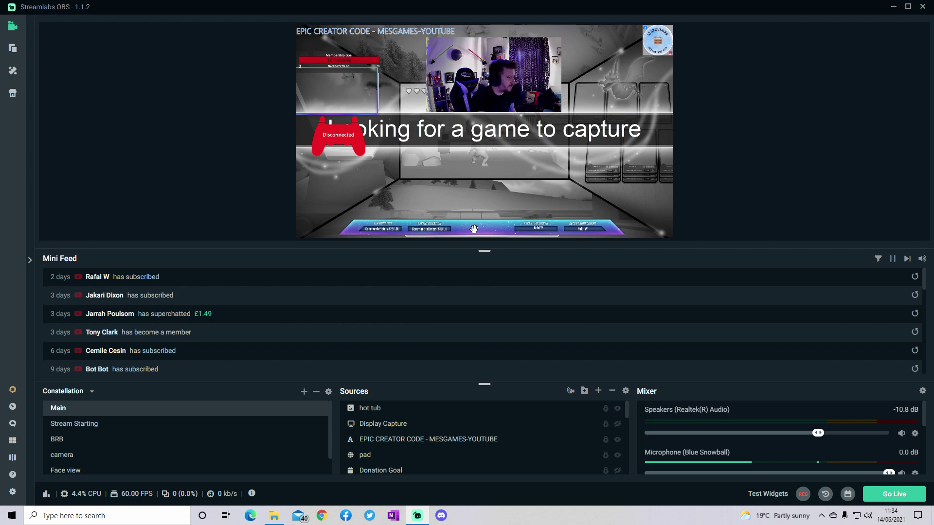
click(92, 392)
click(121, 395)
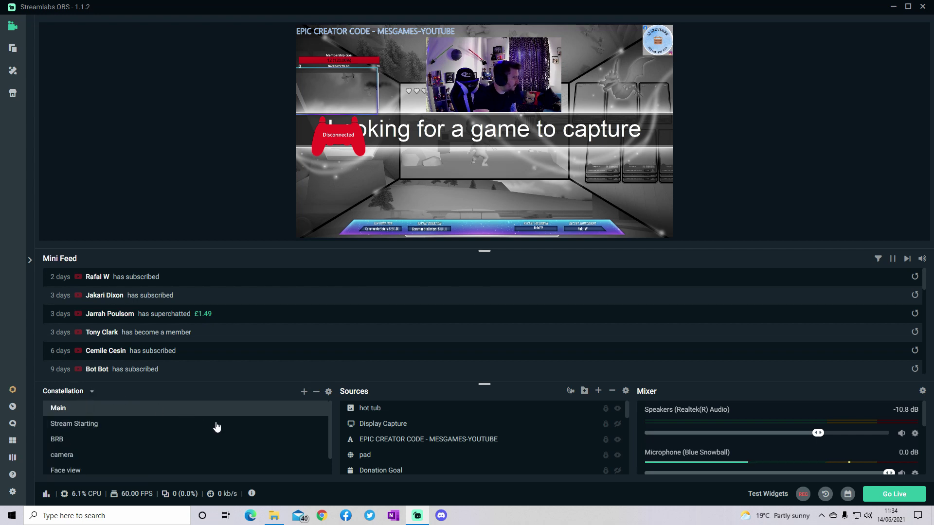
scroll(212, 435, down, 1)
scroll(205, 436, up, 1)
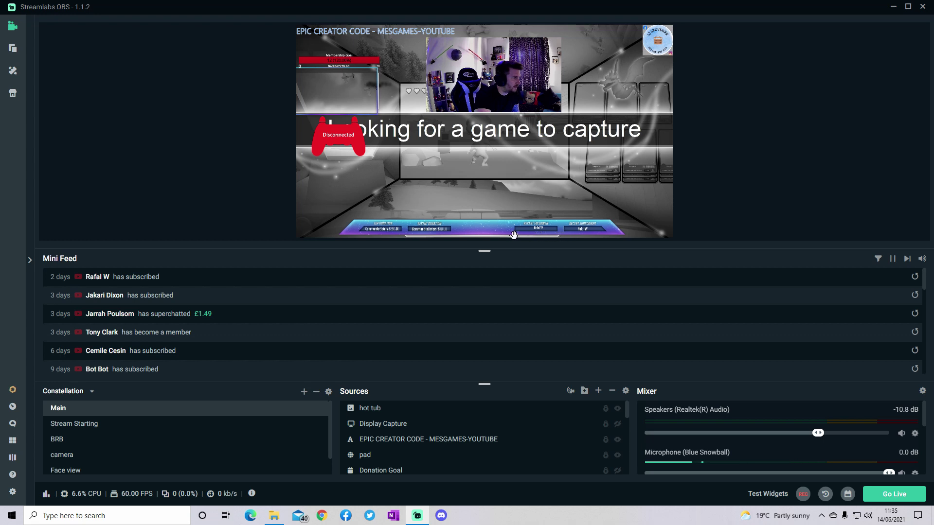
- Preview the Stream Starting, BRB, camera, Face view and Display scenes in turn, and return to the Main scene
click(114, 430)
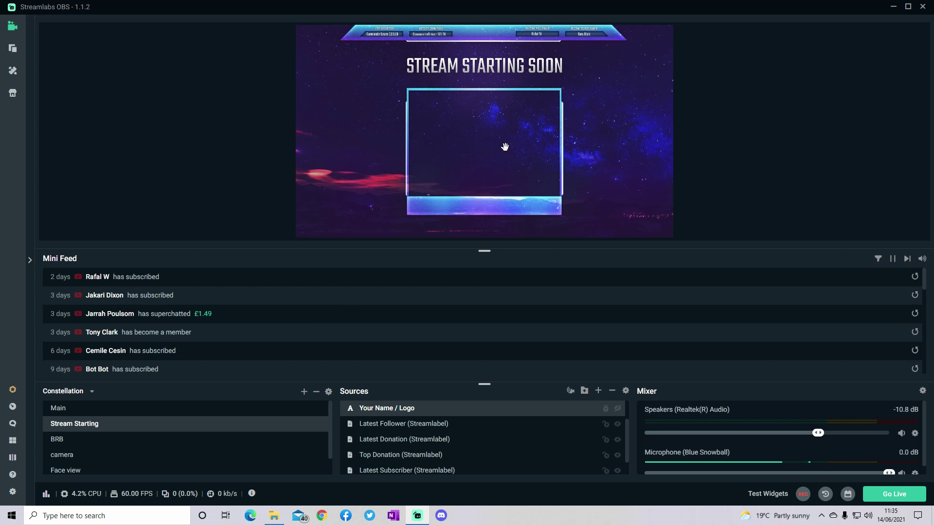
click(127, 441)
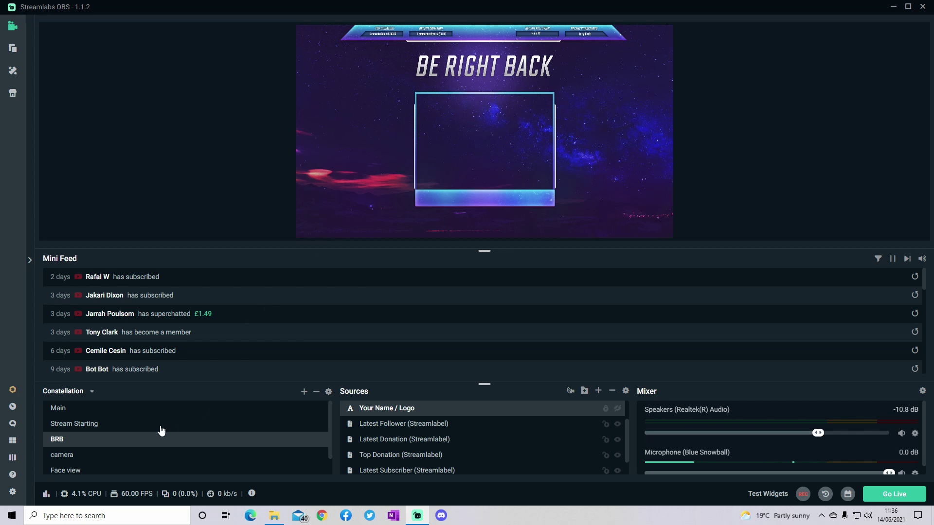
click(122, 459)
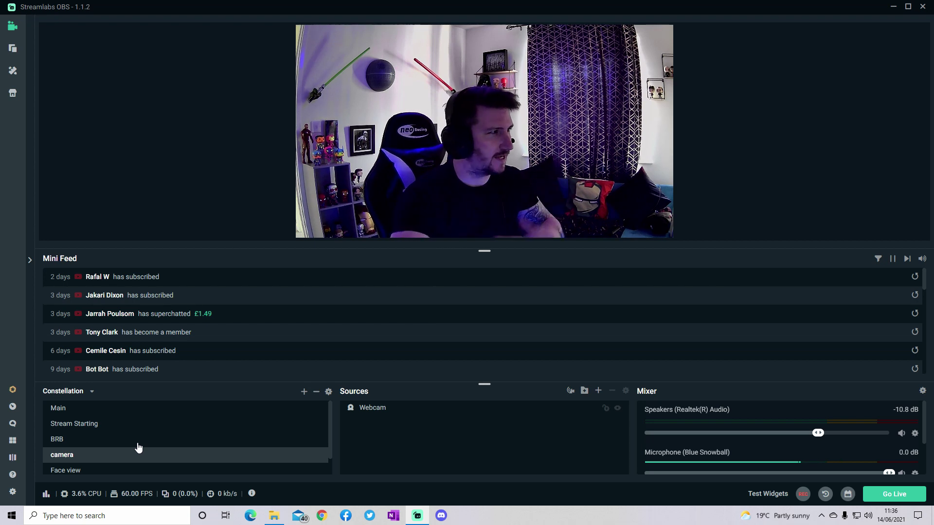
click(148, 471)
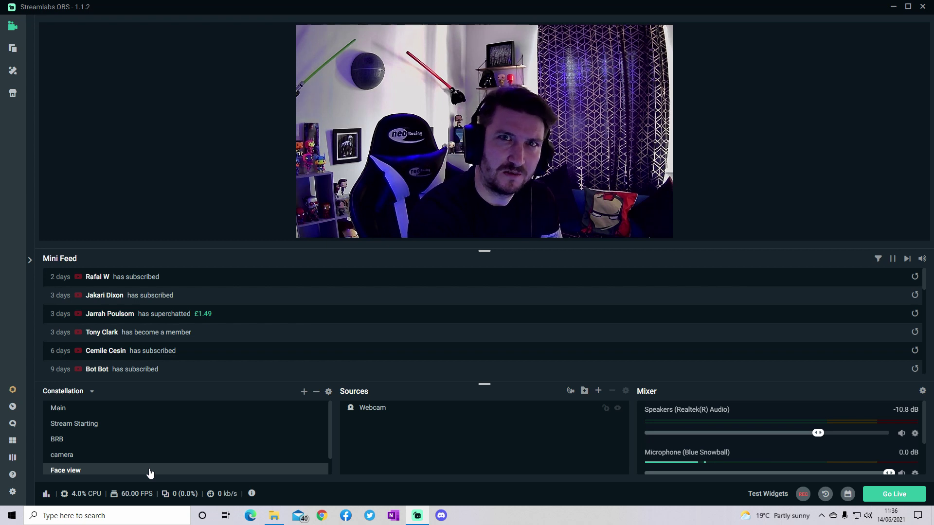
scroll(150, 458, down, 1)
click(94, 468)
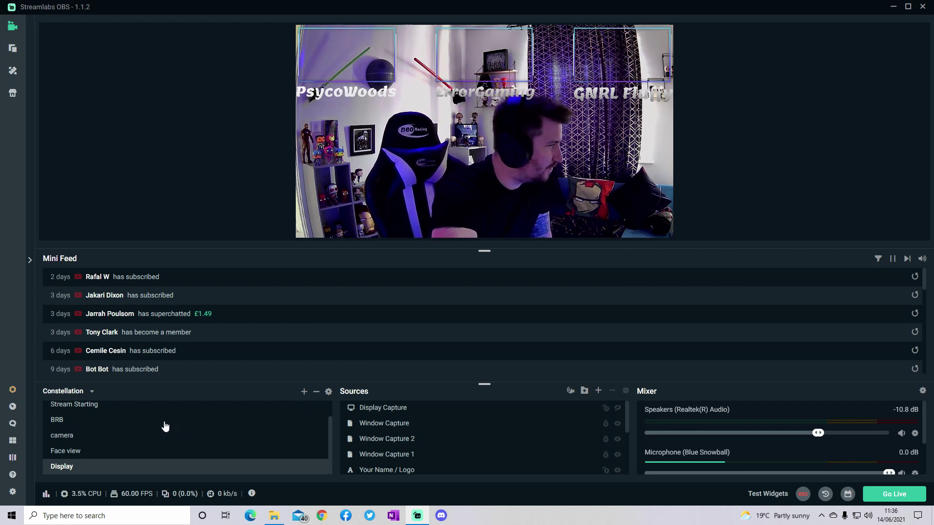
scroll(122, 424, up, 1)
click(74, 410)
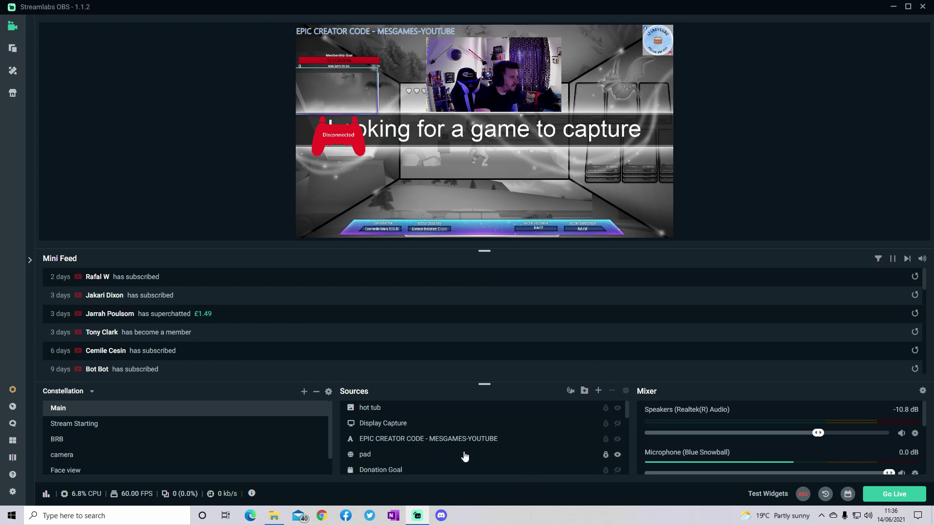
- Move the hot tub source to the end of the Main scene's source list, beneath Game Capture
scroll(467, 459, down, 5)
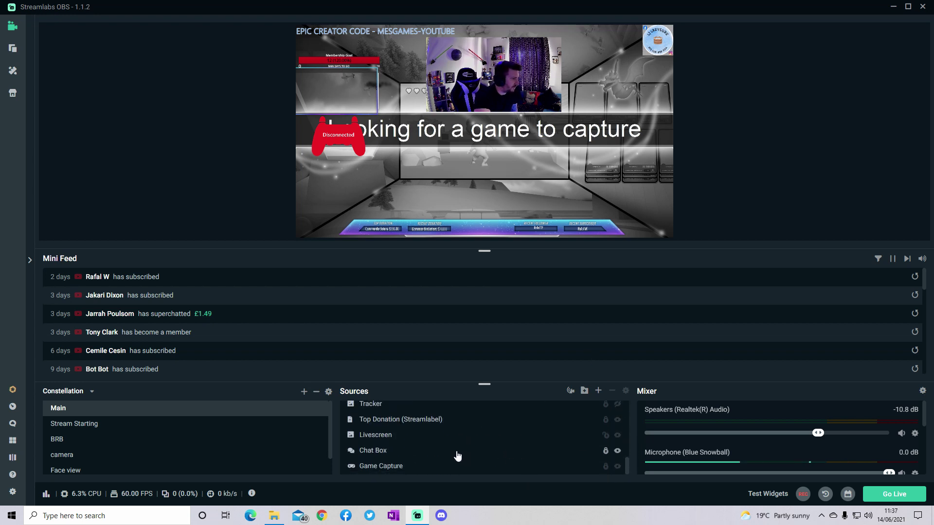
scroll(458, 456, up, 5)
scroll(457, 456, up, 1)
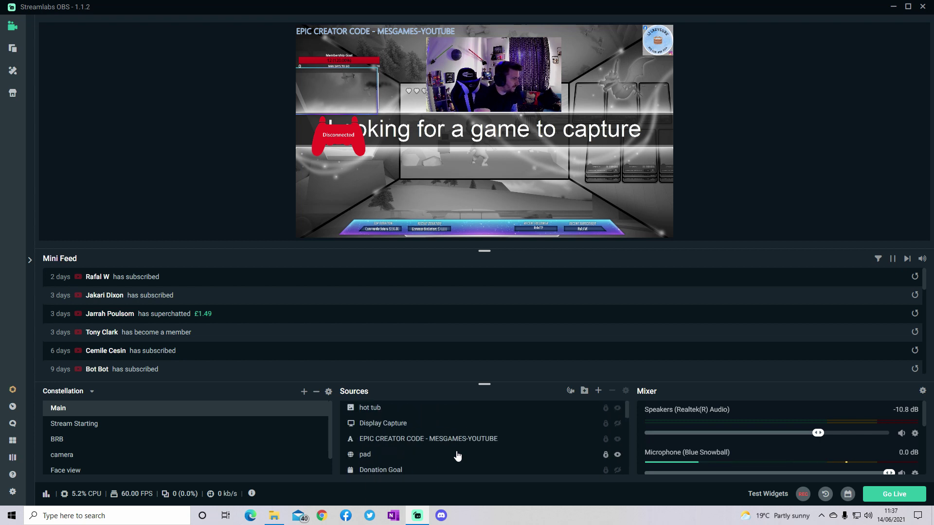
click(394, 409)
drag(413, 476, 413, 472)
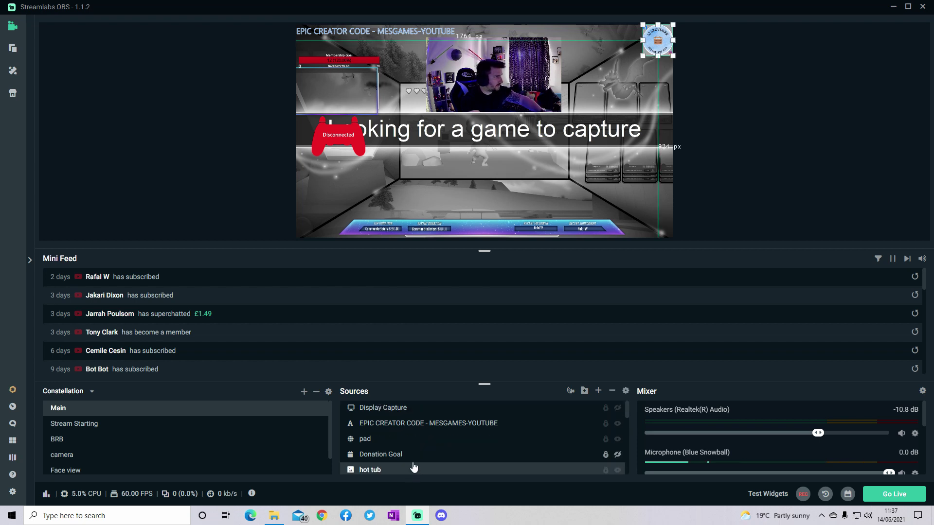
scroll(411, 467, down, 2)
scroll(407, 432, up, 1)
drag(410, 437, 417, 472)
scroll(417, 472, down, 1)
drag(404, 440, 404, 472)
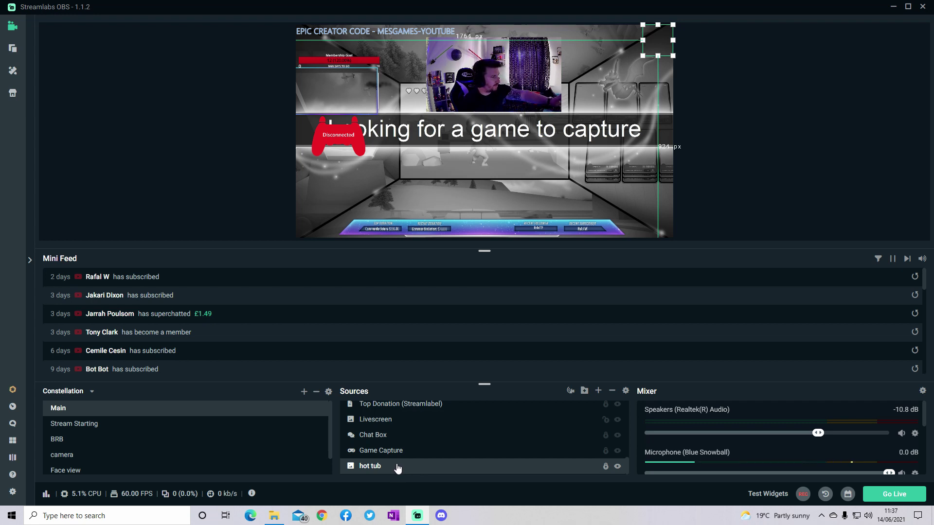
- Hide and reshow the Game Capture source, and return hot tub to the front of the source order
click(614, 455)
click(618, 453)
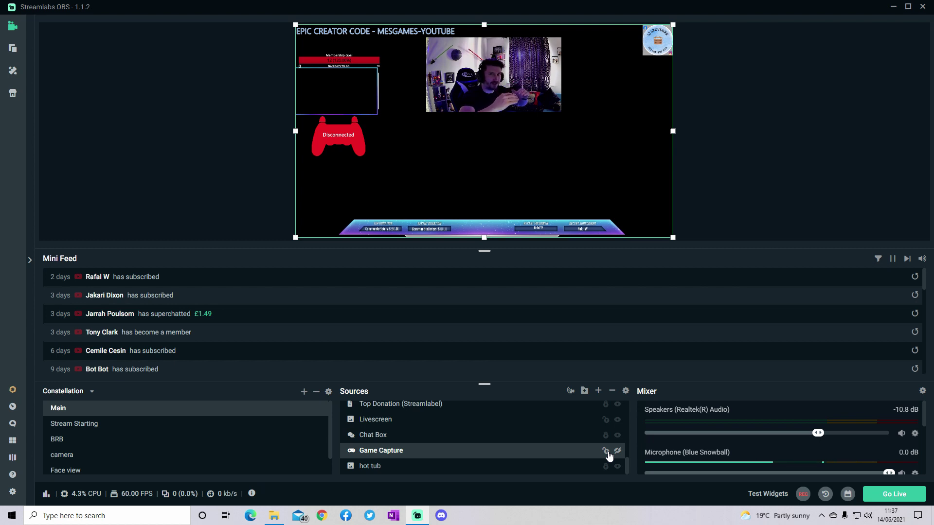
click(618, 451)
scroll(620, 433, down, 1)
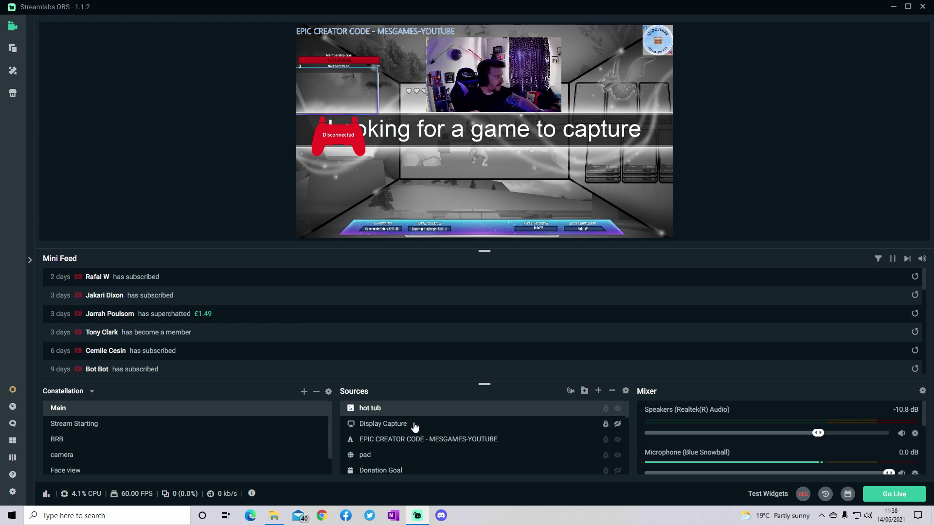
- Make the Display Capture source visible and place it above hot tub in the Main scene
click(618, 425)
click(546, 432)
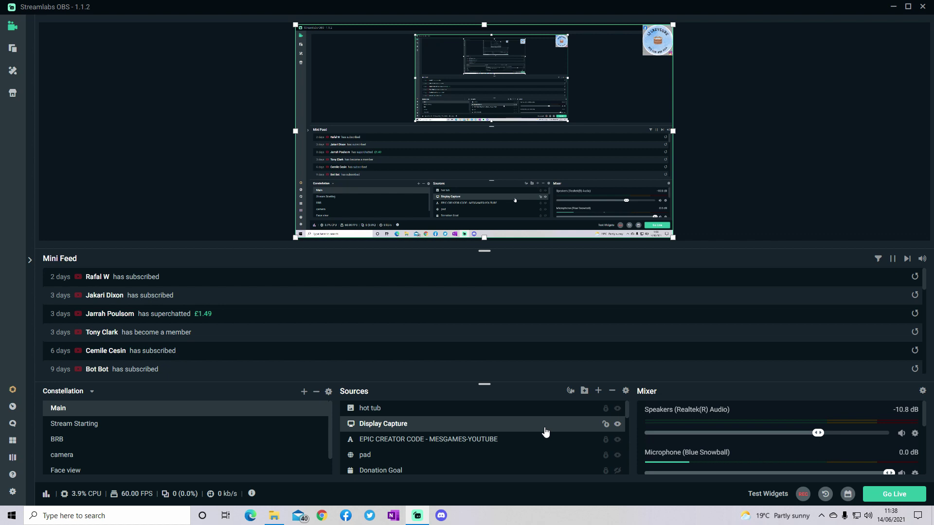
drag(457, 425, 486, 410)
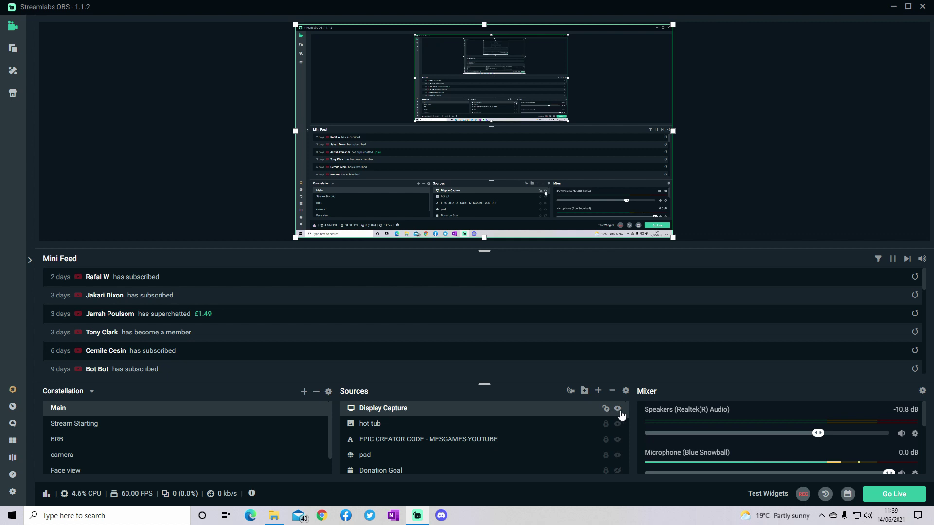
- Toggle the visibility of Display Capture, leave it hidden, and delete it from the Main scene
click(618, 410)
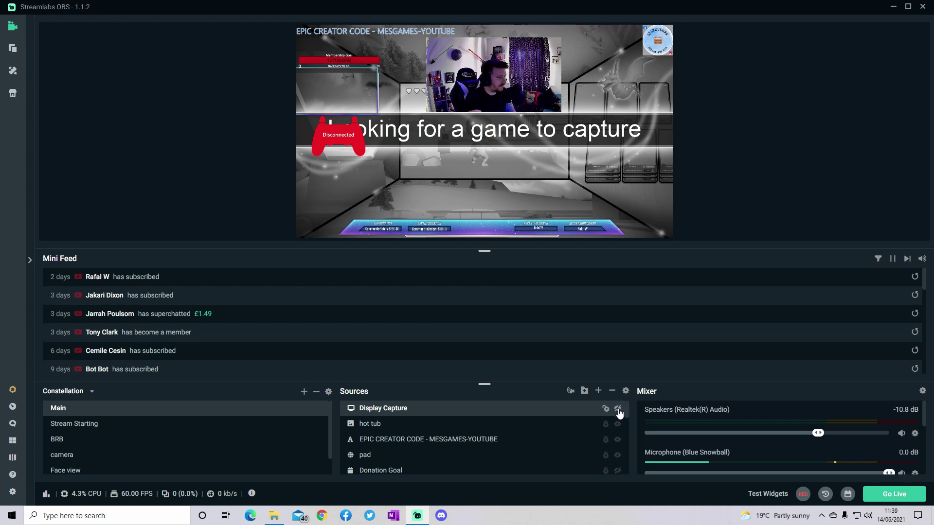
click(618, 409)
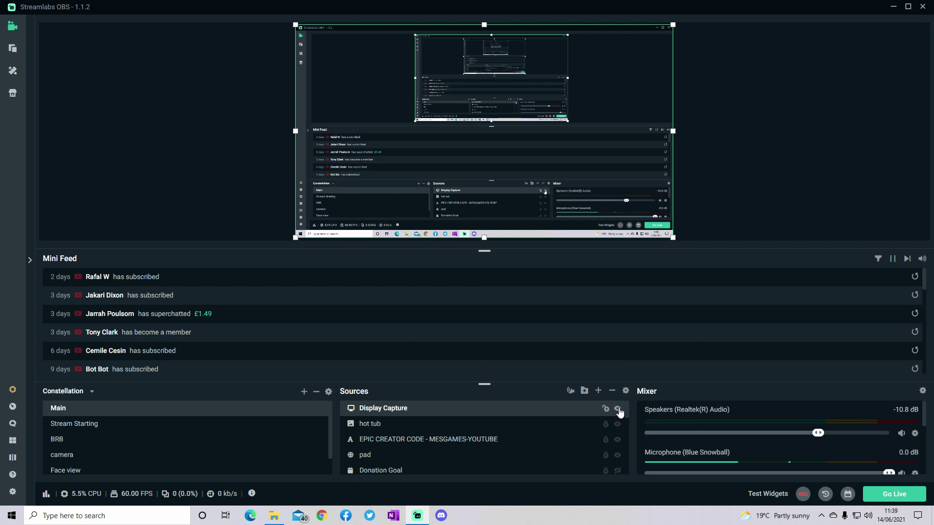
click(618, 409)
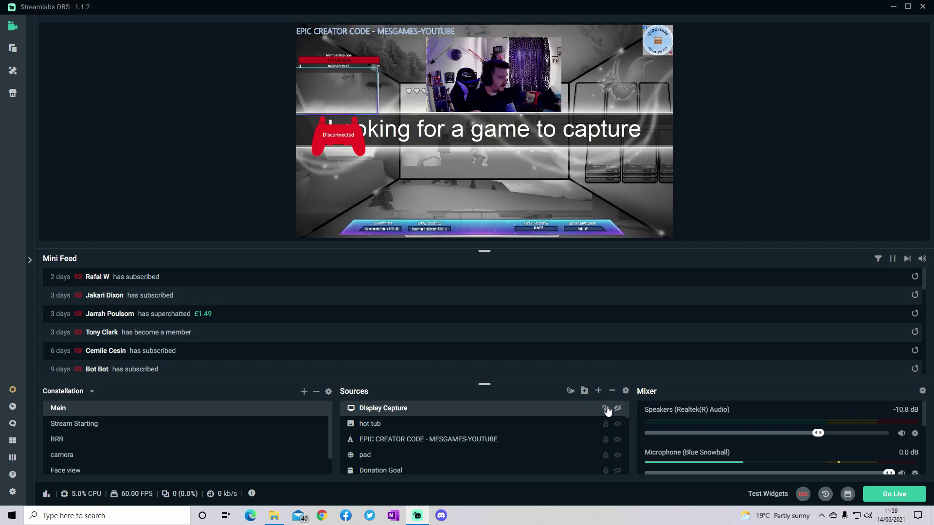
key(Delete)
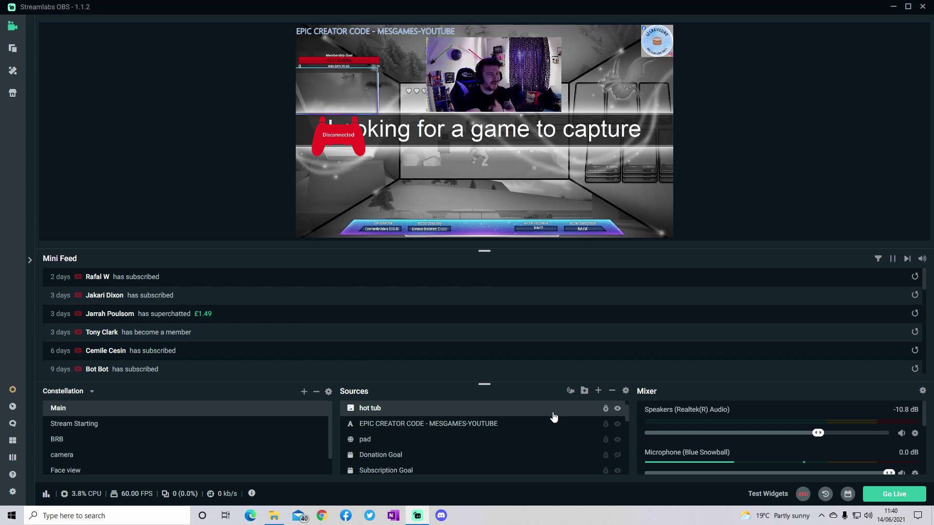
- Select the creator code text and the pad source, and review the pad's browser source settings without changing them
click(506, 425)
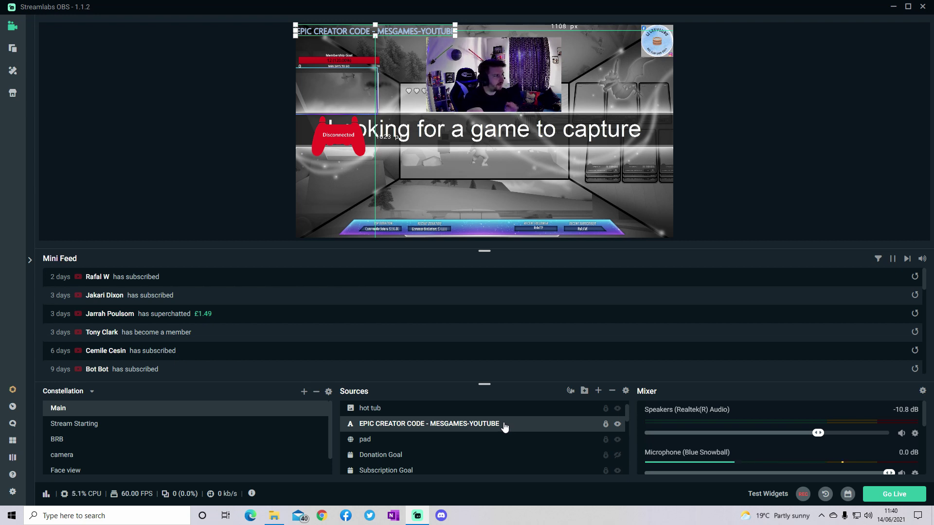
click(414, 441)
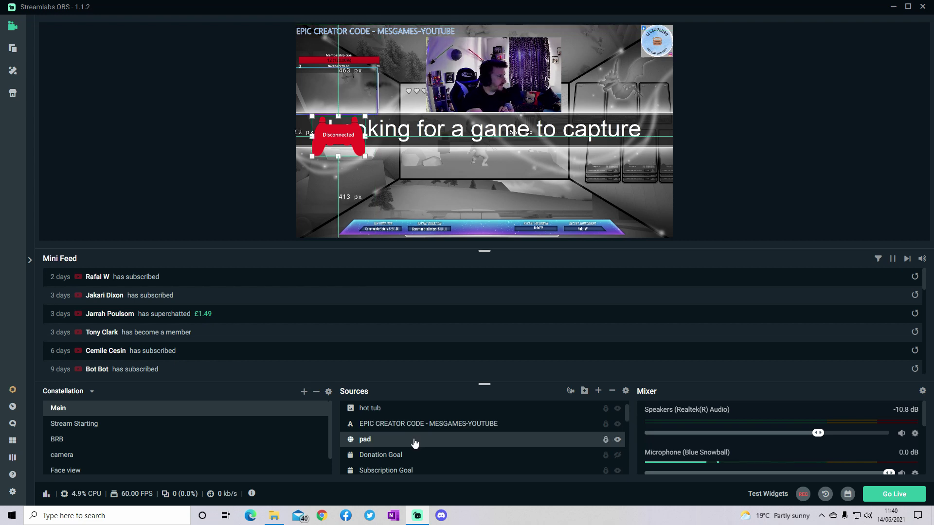
double_click(608, 443)
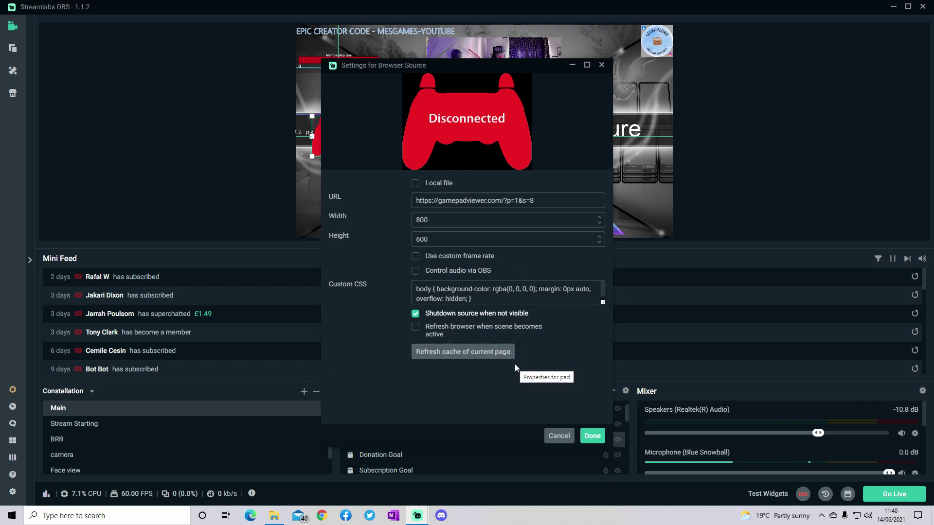
click(592, 436)
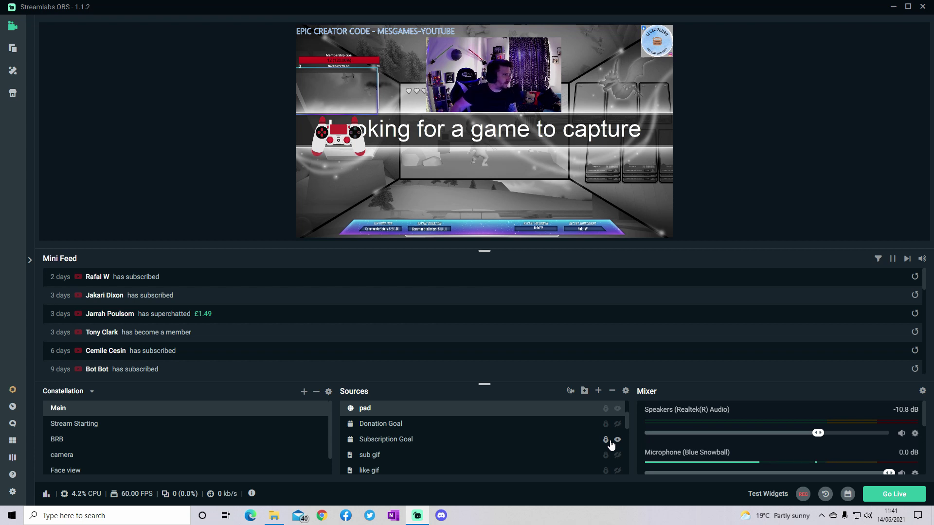
- Look through the remaining sources of the Main scene and select Game Capture
scroll(485, 407, down, 3)
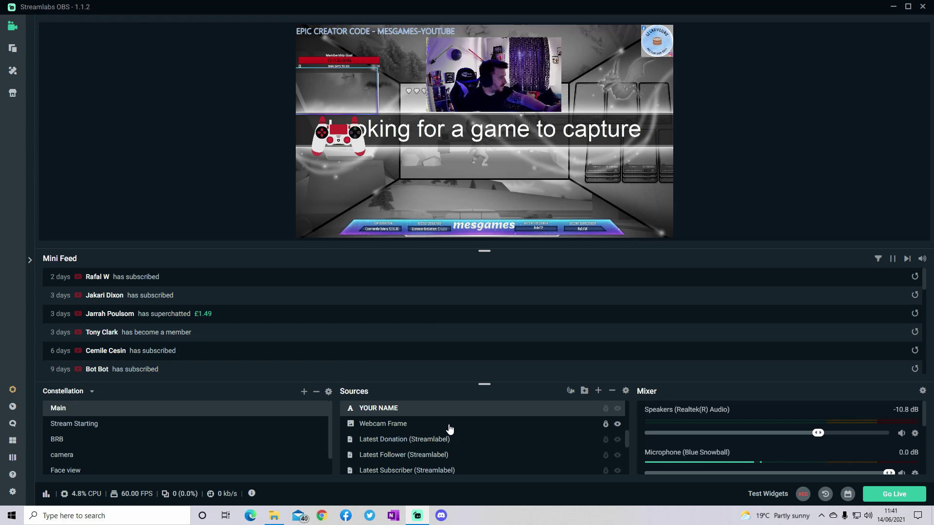
scroll(449, 431, down, 3)
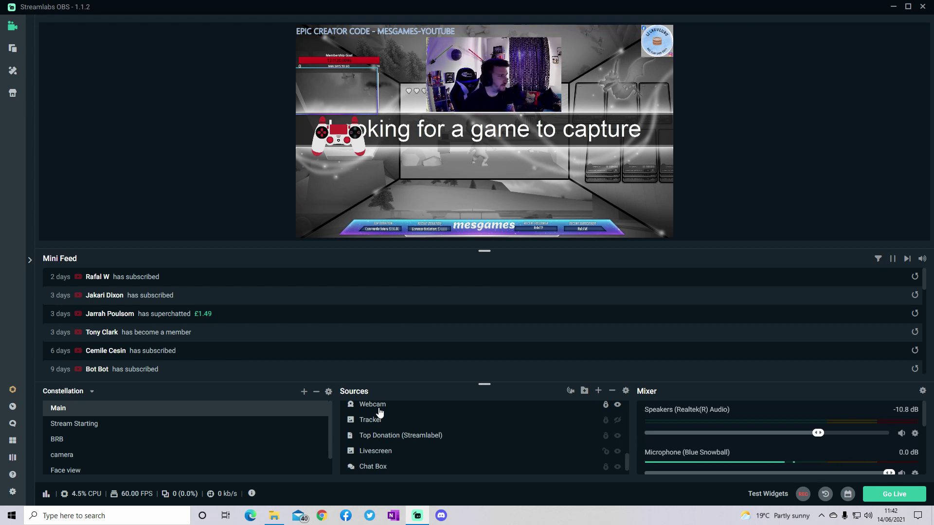
scroll(385, 438, down, 1)
click(392, 466)
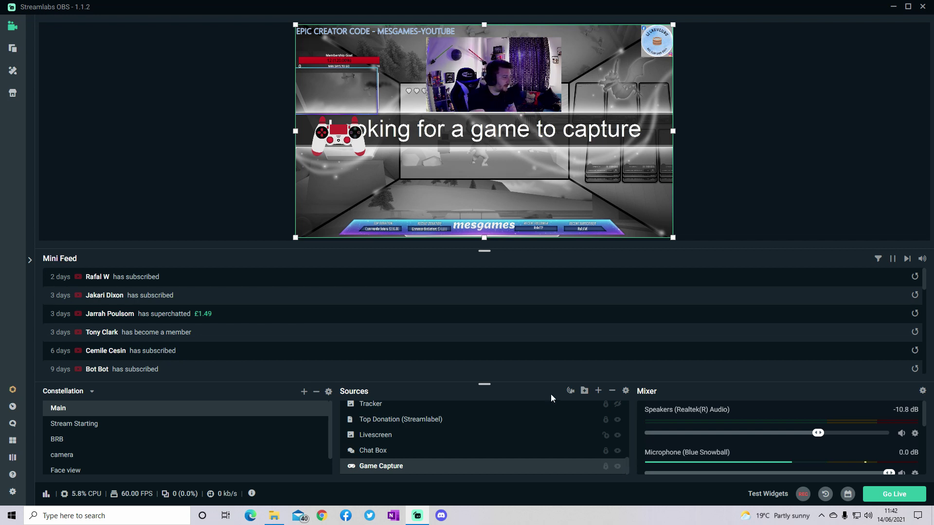
- Add a new media source named test to the Main scene instead of reusing an existing one
click(599, 392)
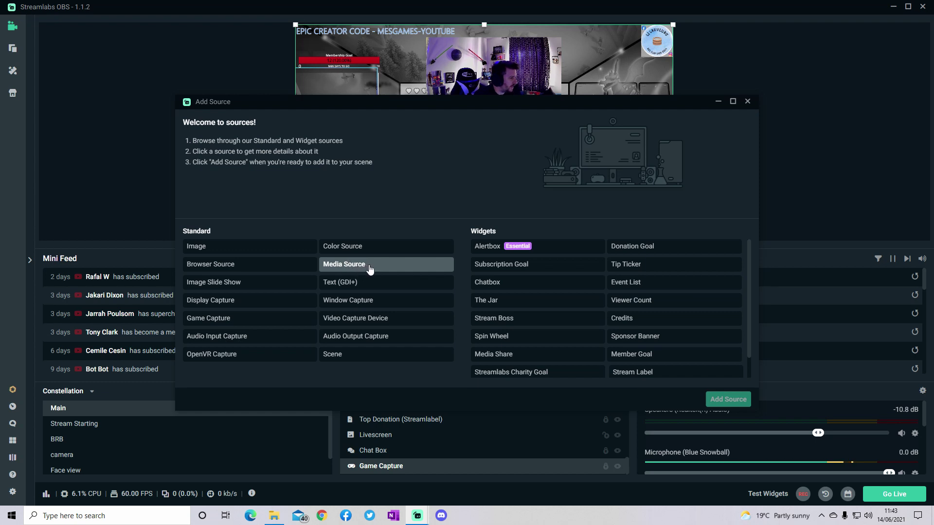
click(347, 271)
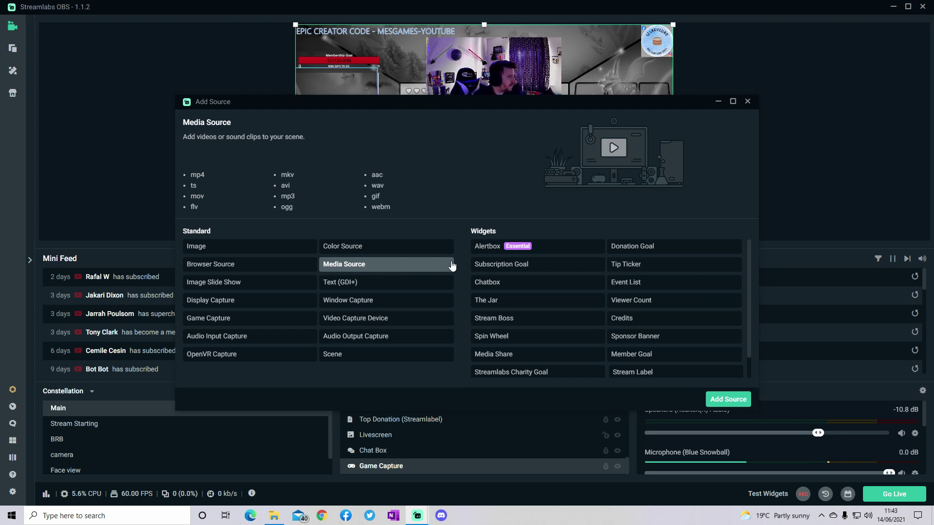
click(727, 404)
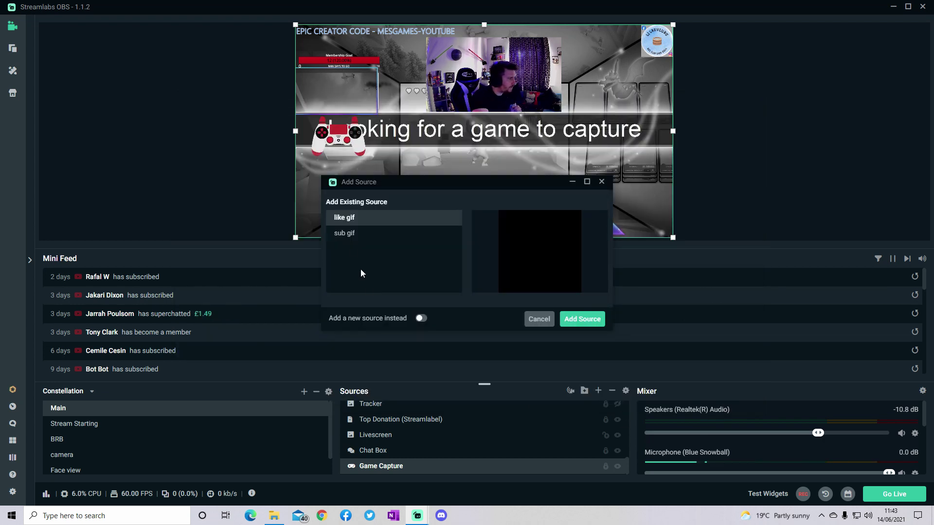
click(358, 235)
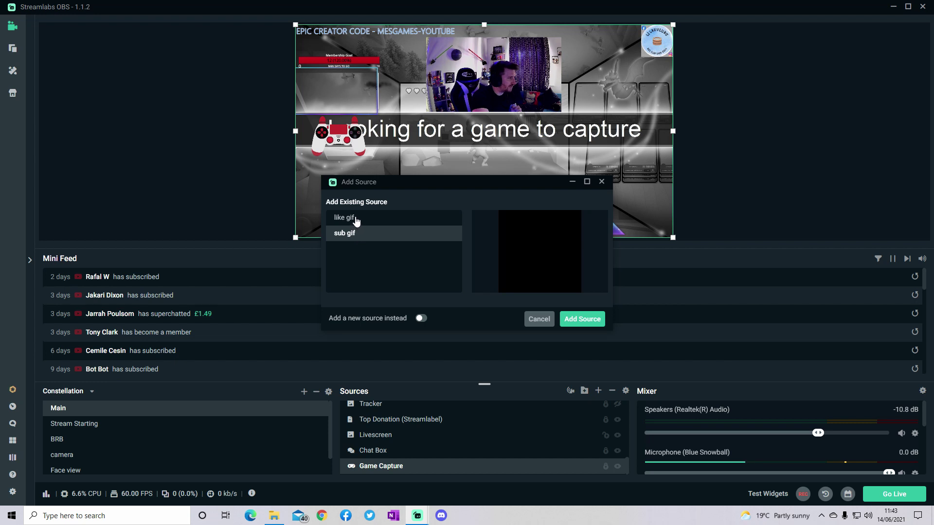
click(354, 219)
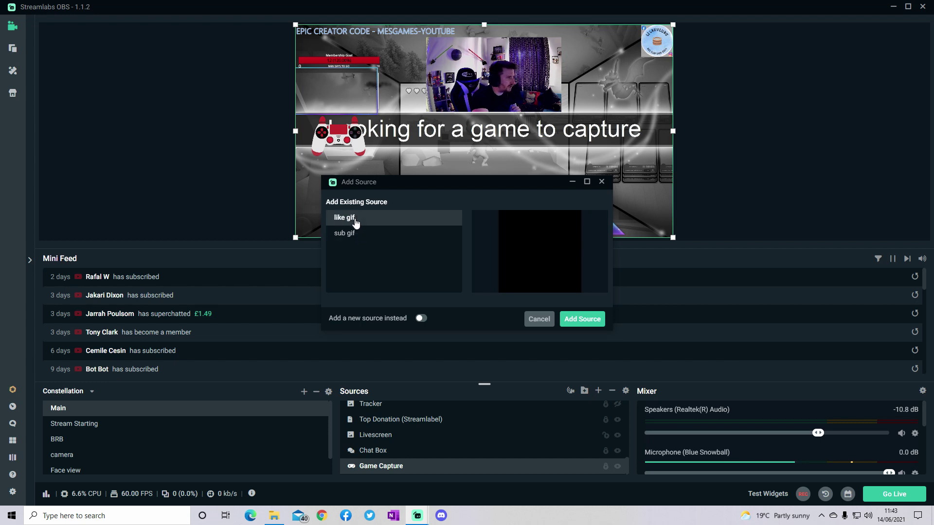
click(421, 319)
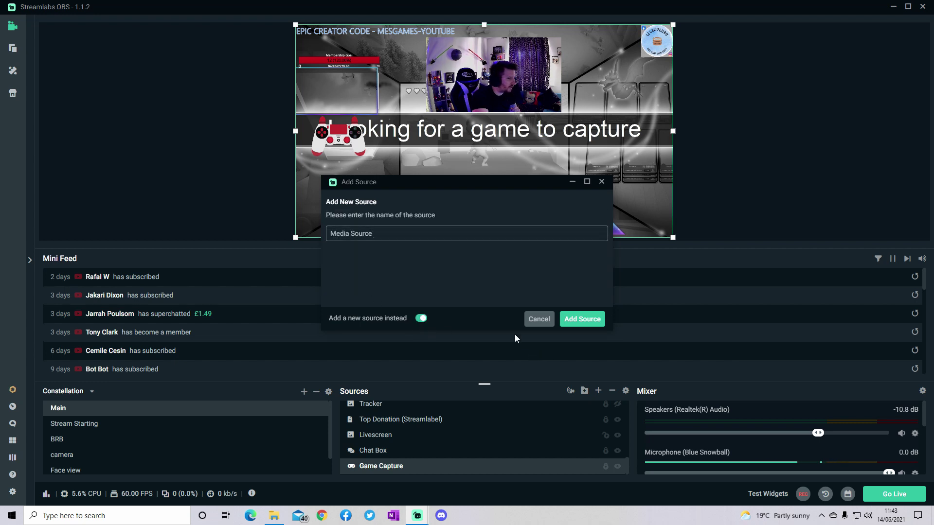
drag(373, 234, 334, 244)
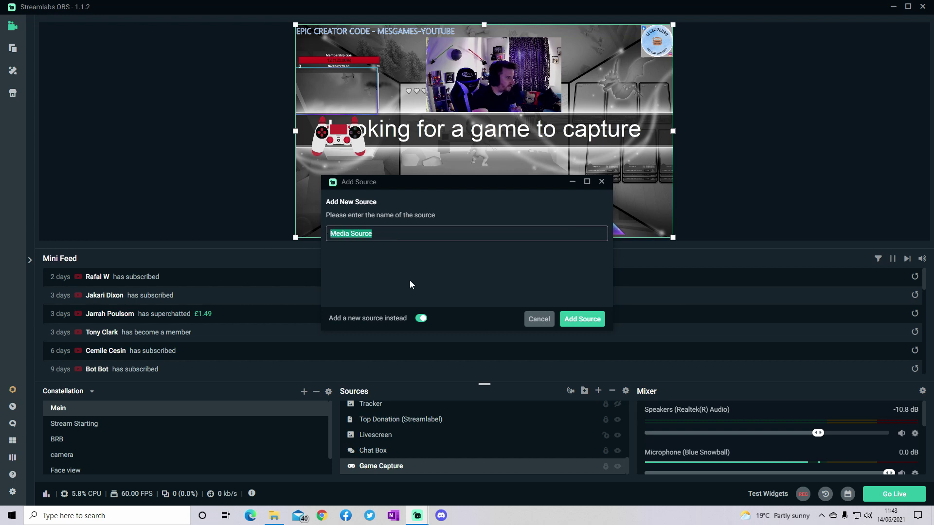
text(tese)
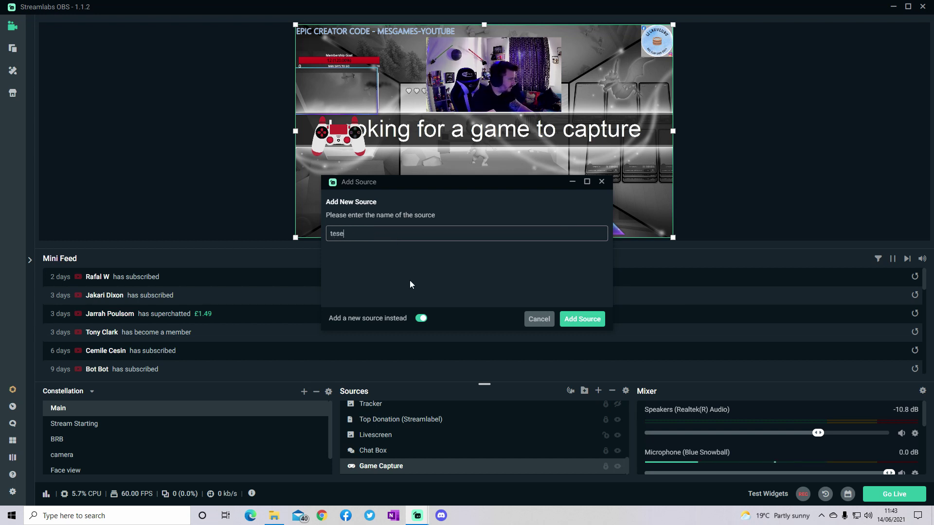
key(BackSpace)
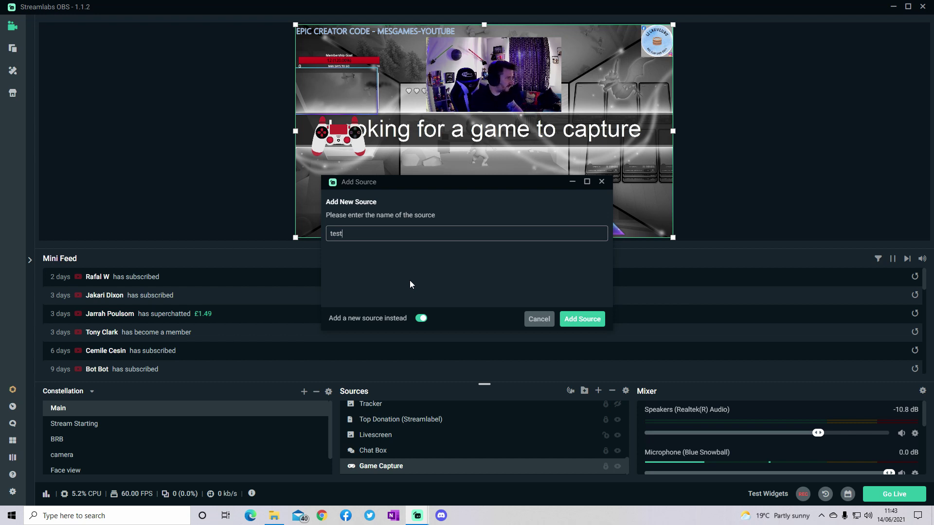
click(579, 320)
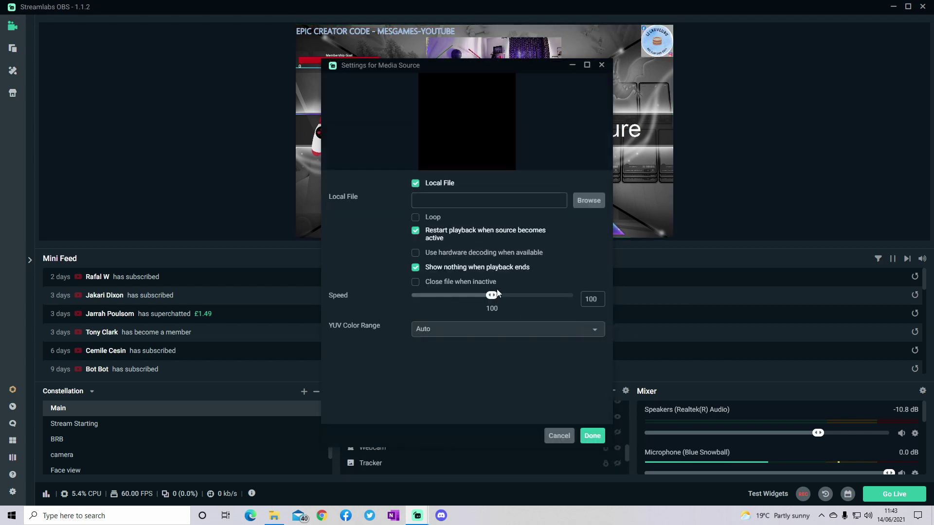
- Load the local file NEW INTRO V 2.mkv into the test media source, enable Loop, and save the settings
click(458, 205)
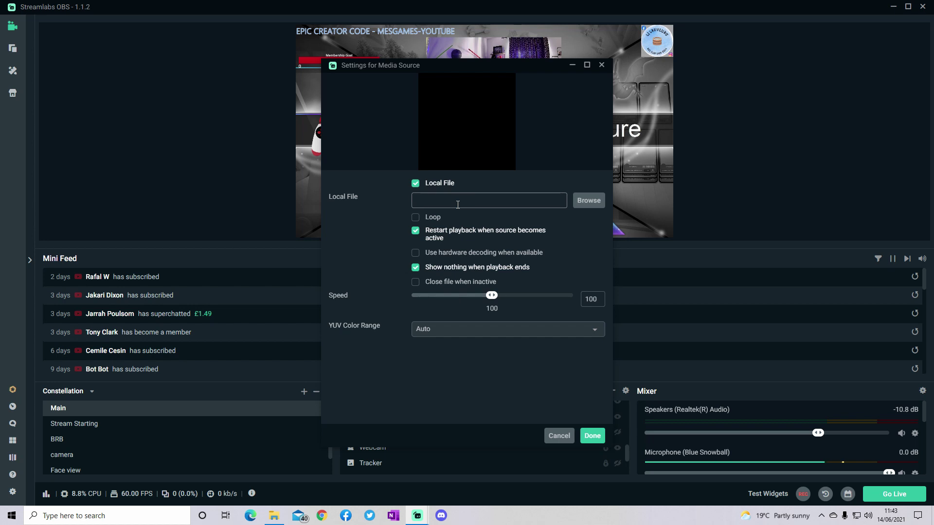
click(589, 206)
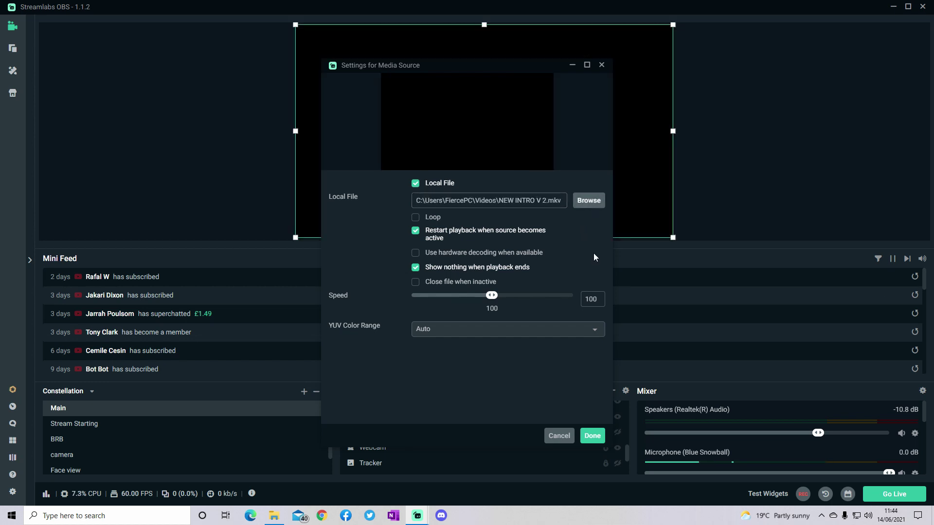
click(417, 219)
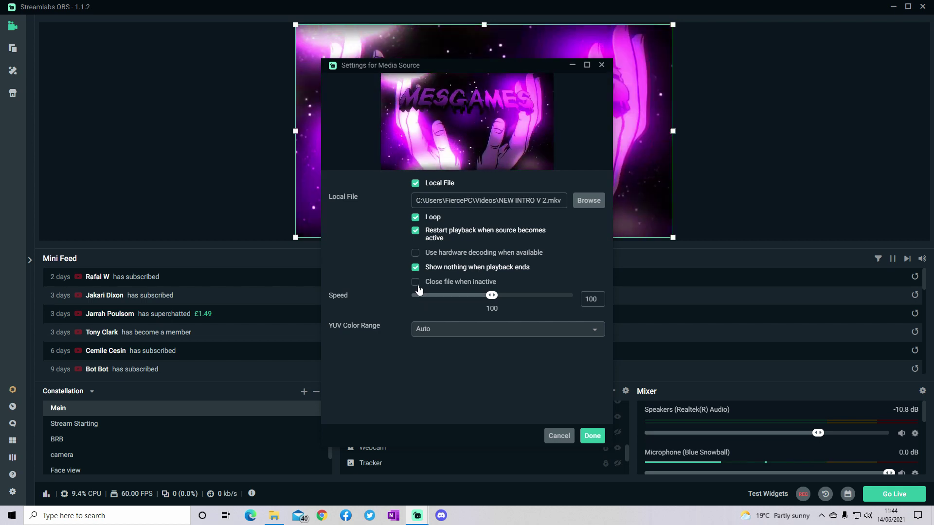
click(593, 436)
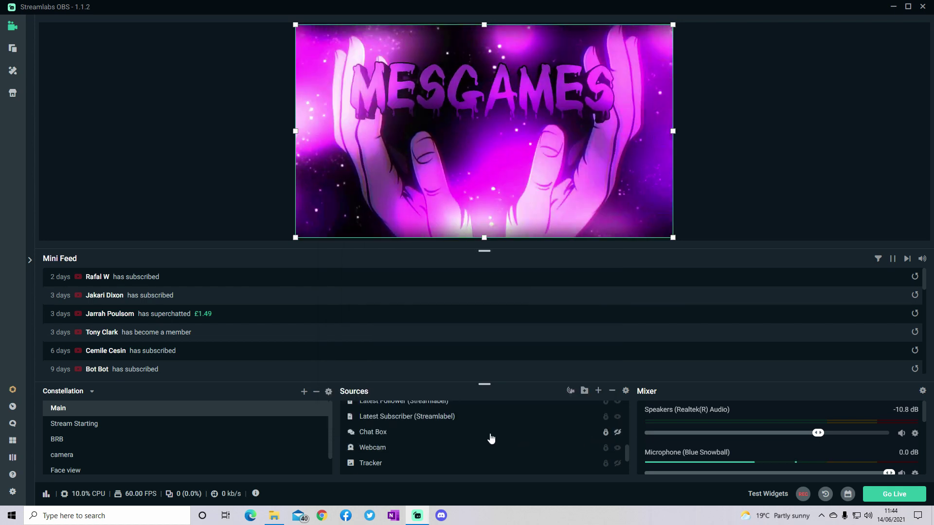
- Shrink the test source and place it just below the round logo, about 1389 px from the canvas's left edge and 162 px from its top
scroll(545, 453, up, 5)
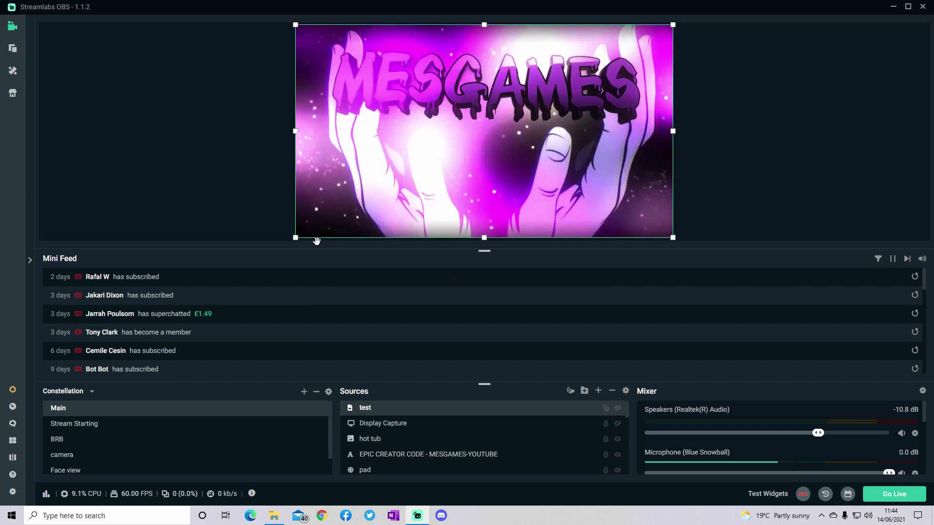
drag(300, 241, 628, 99)
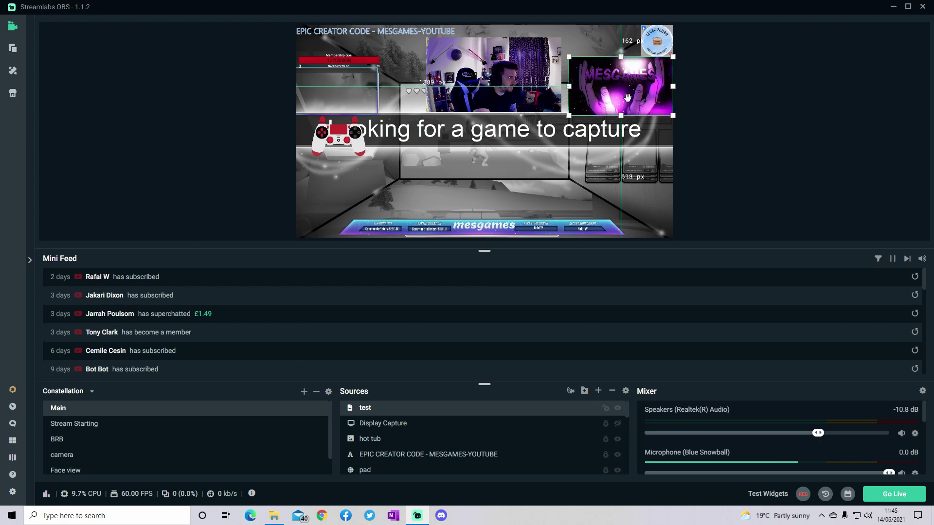
- Lock the test source and toggle its visibility off and back on
click(607, 410)
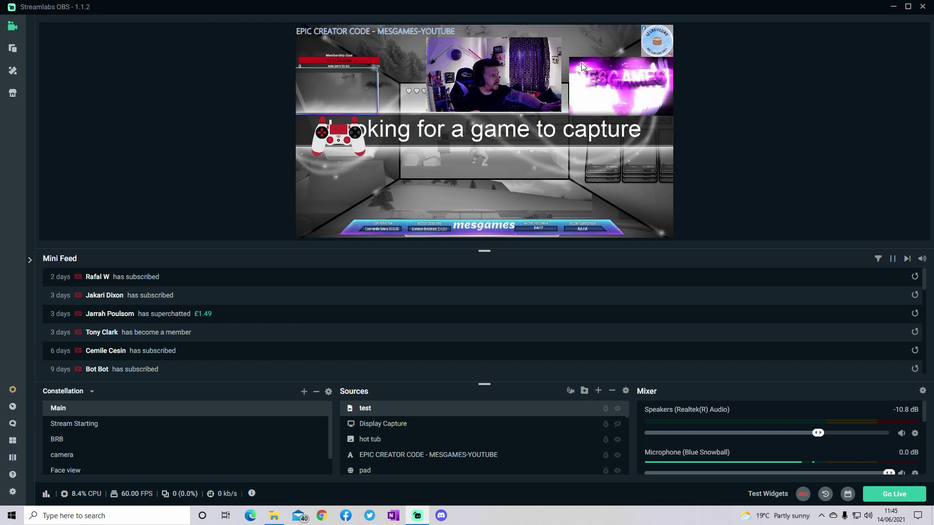
click(618, 409)
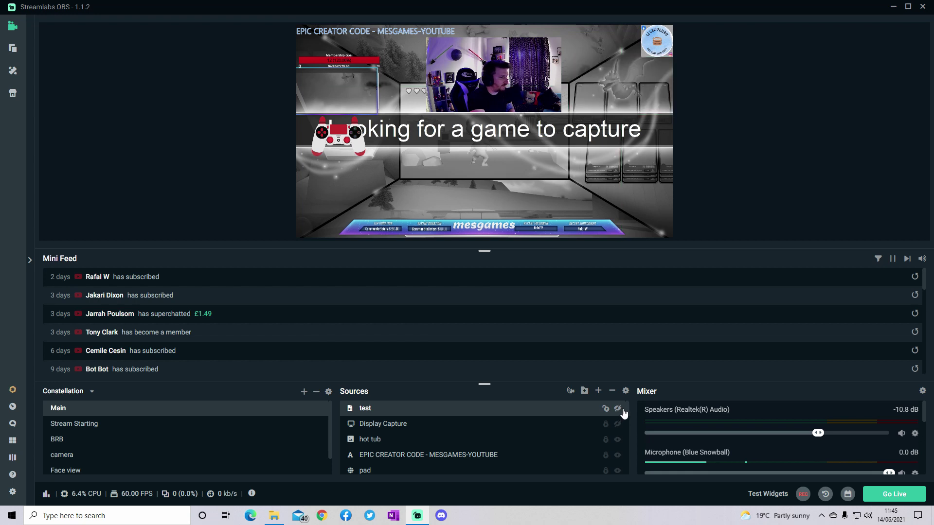
click(618, 410)
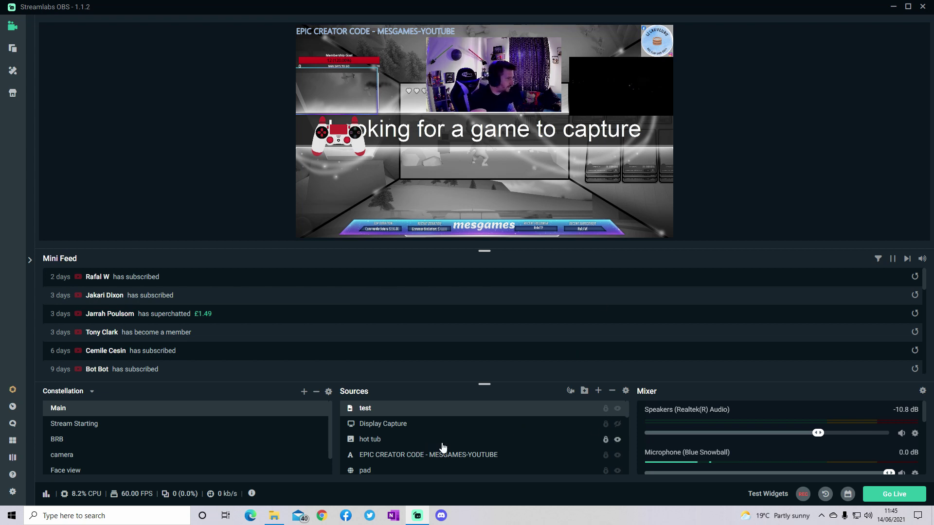
- Show the like gif source, enlarge it, and place it above the mesgames banner, about 752 px from the canvas's left edge and 709 px from its top
scroll(457, 447, down, 1)
scroll(458, 446, down, 1)
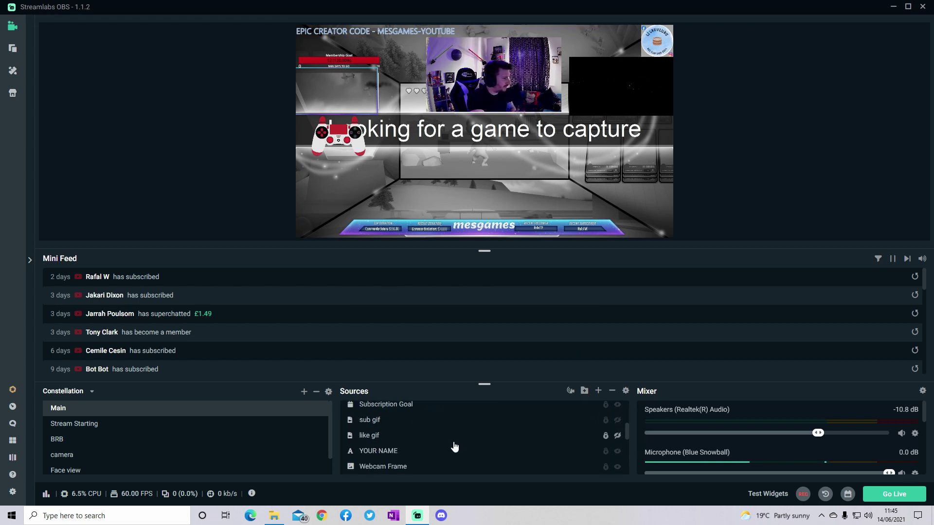
click(380, 439)
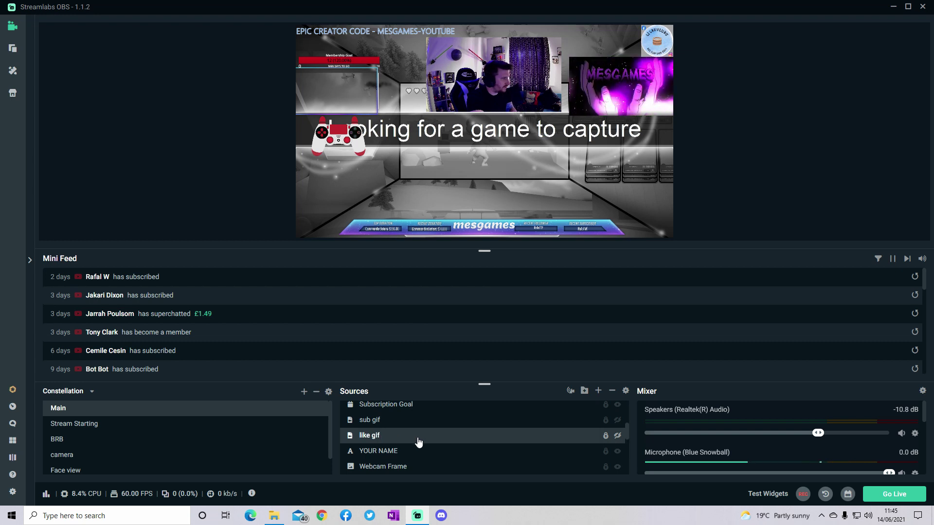
click(618, 437)
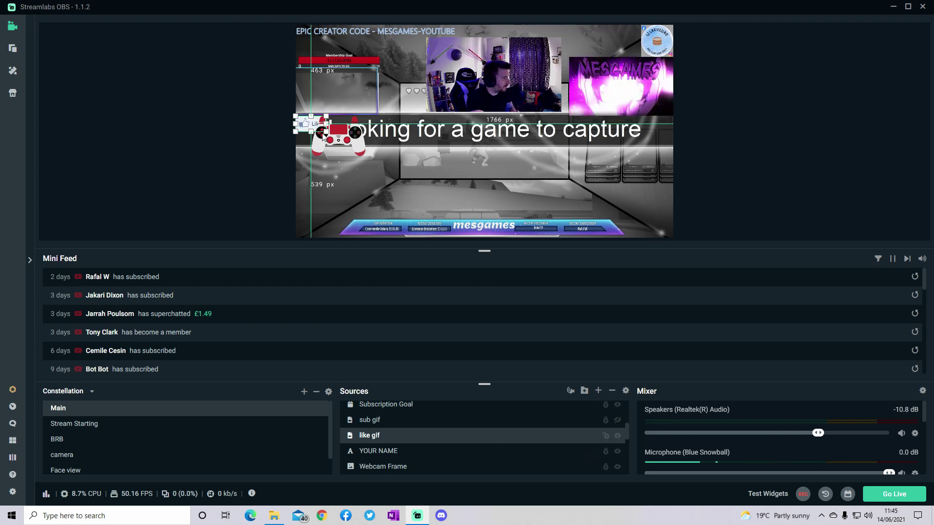
drag(311, 128, 524, 205)
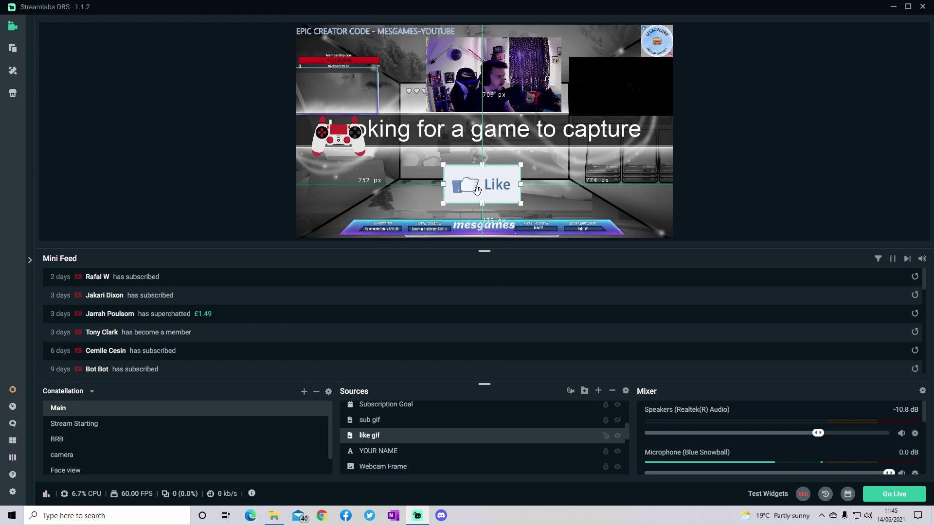
- Show the sub gif source, enlarge it, and place it beside the Like graphic, about 188 px from the canvas's right edge
click(427, 426)
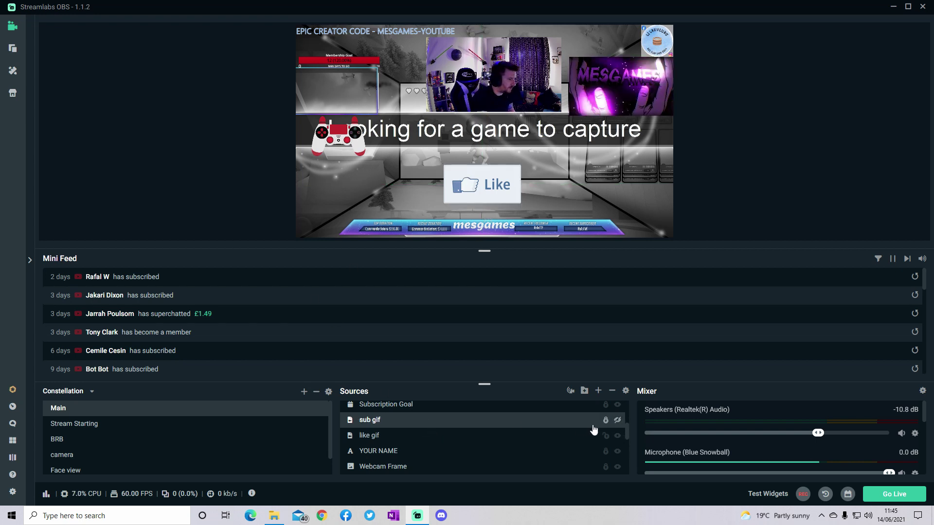
click(619, 421)
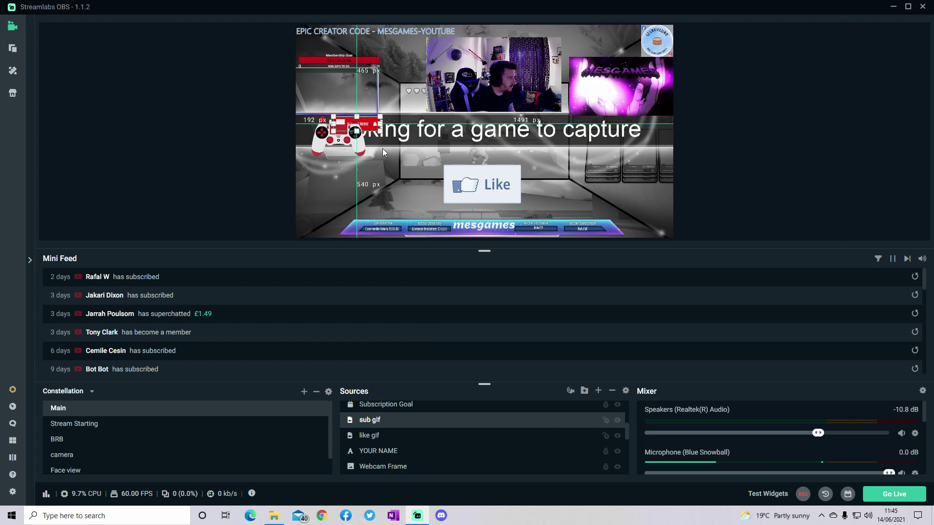
drag(386, 135, 594, 195)
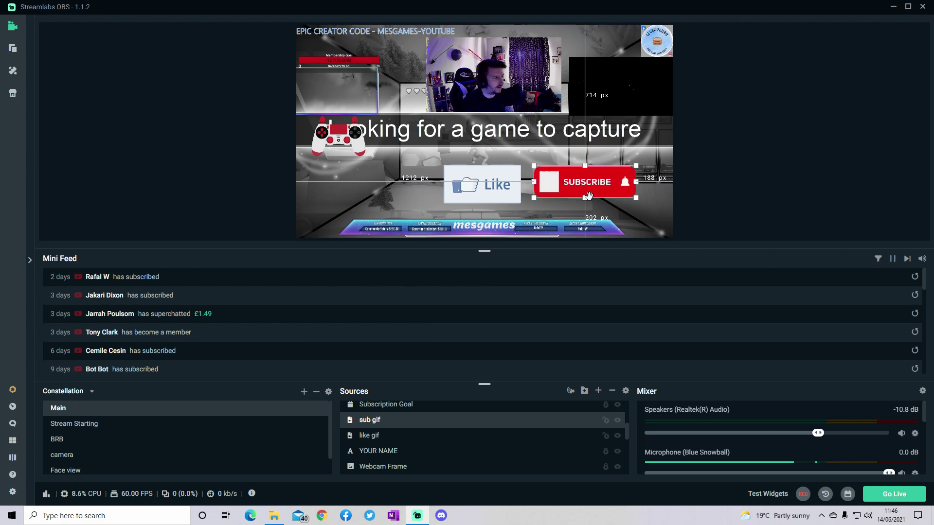
- Lock the sub gif and like gif sources in the Main scene
scroll(608, 428, down, 1)
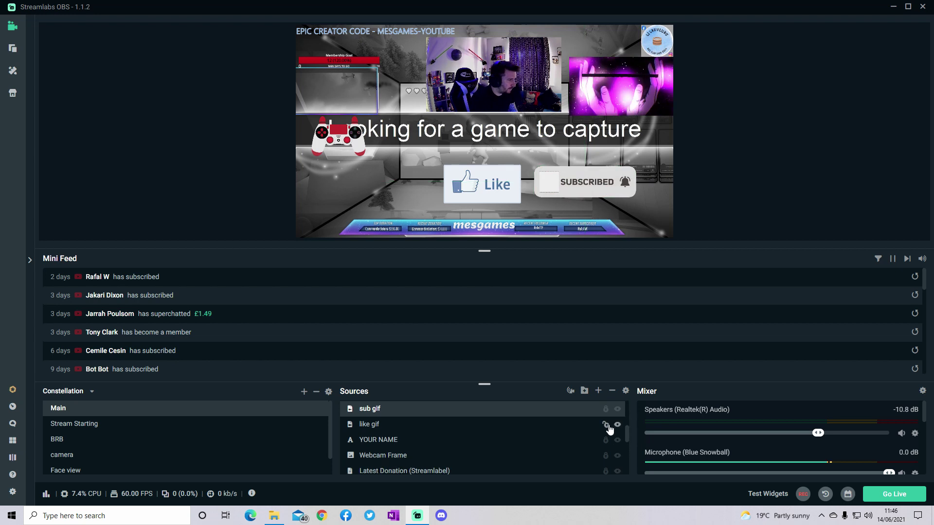
click(607, 427)
scroll(609, 431, down, 1)
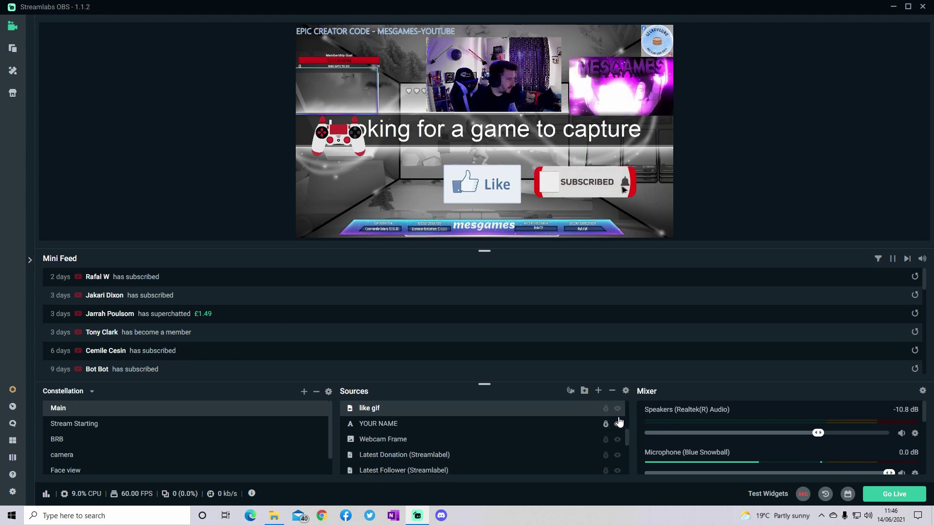
- Delete the test media source from the Main scene and confirm its removal
scroll(616, 436, up, 3)
click(588, 412)
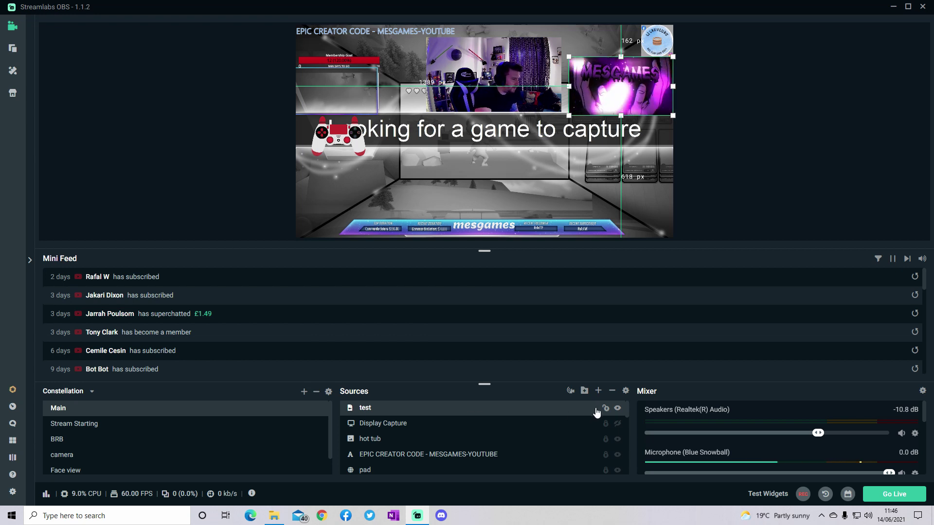
click(613, 392)
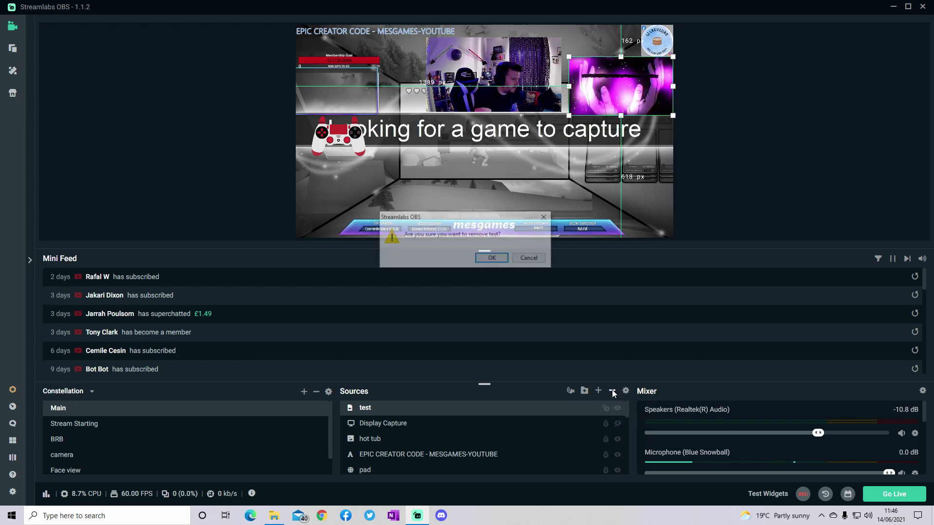
click(489, 259)
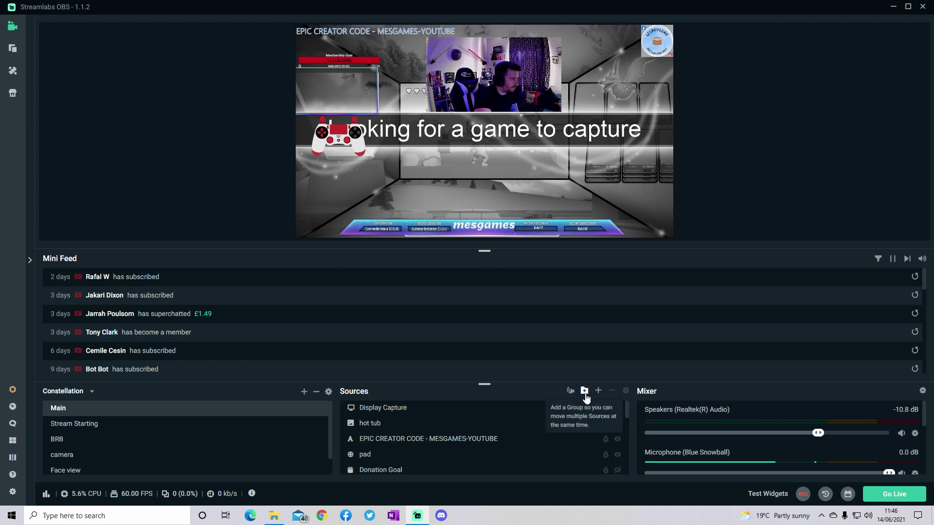
- Look through the Main scene's source list from Display Capture to the lower entries and back
scroll(545, 452, down, 3)
scroll(530, 454, down, 5)
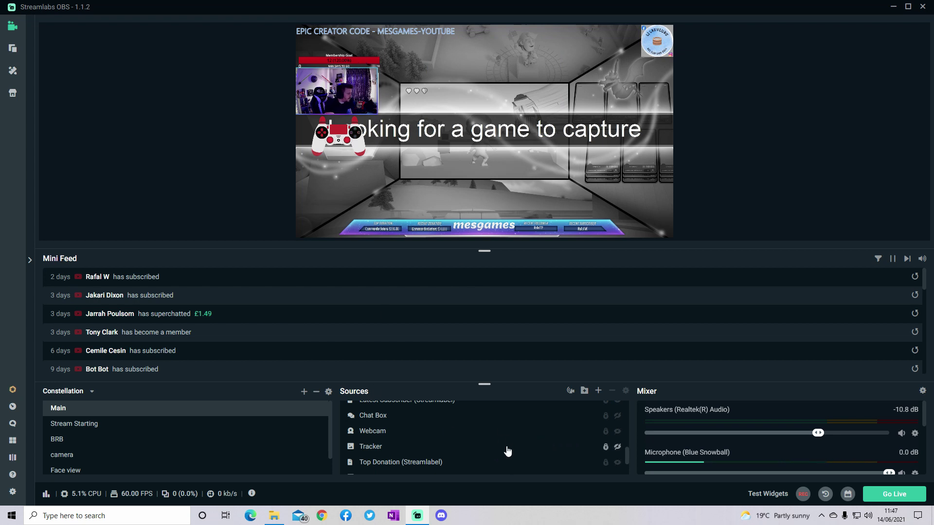
scroll(506, 450, down, 3)
scroll(506, 448, up, 5)
scroll(506, 443, up, 5)
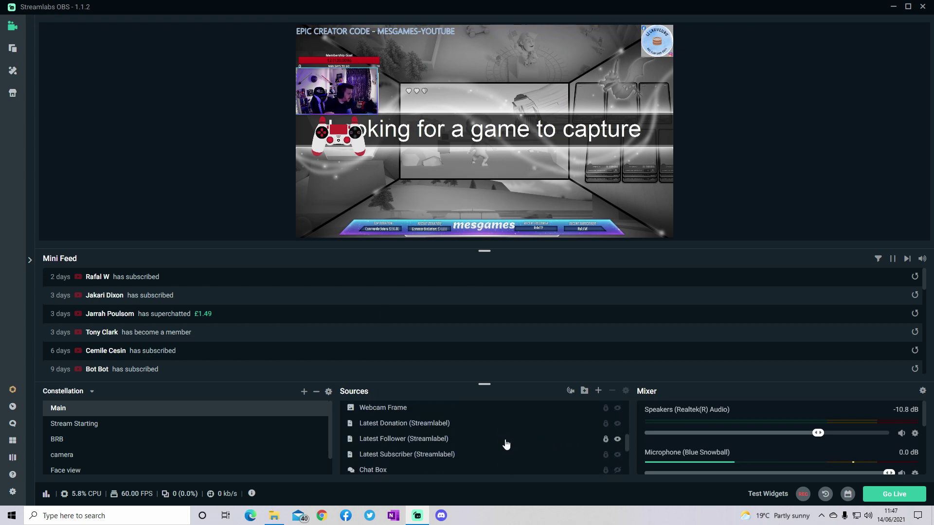
scroll(506, 442, up, 2)
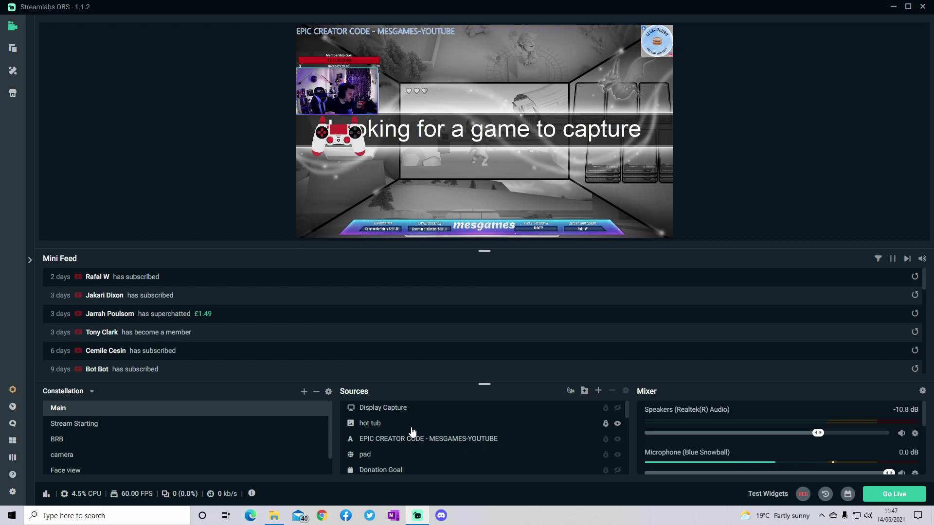
scroll(459, 443, down, 1)
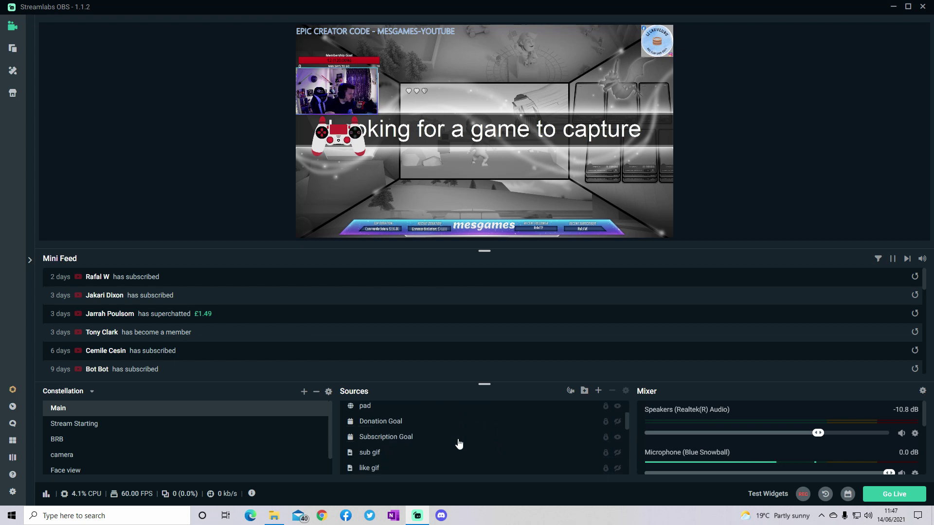
- Unlock the Subscription Goal source, open its settings and end the goal currently running
click(611, 443)
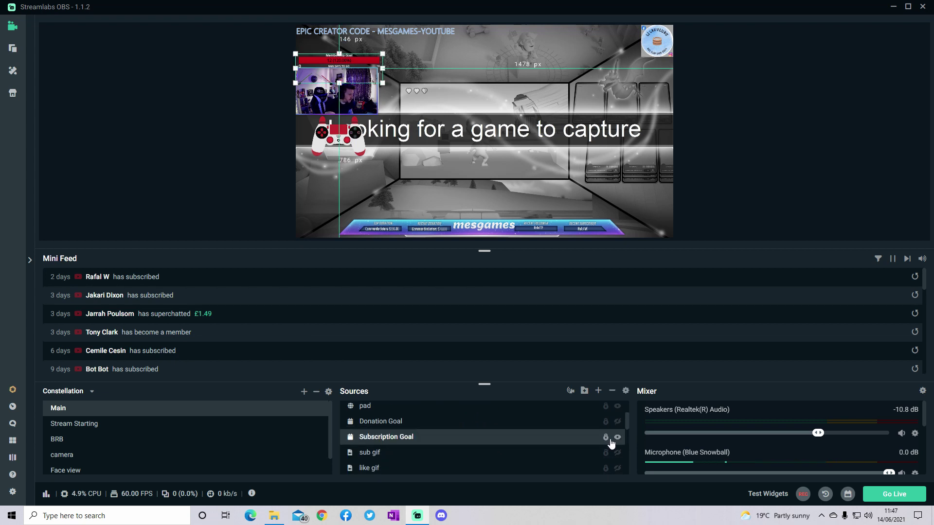
click(610, 440)
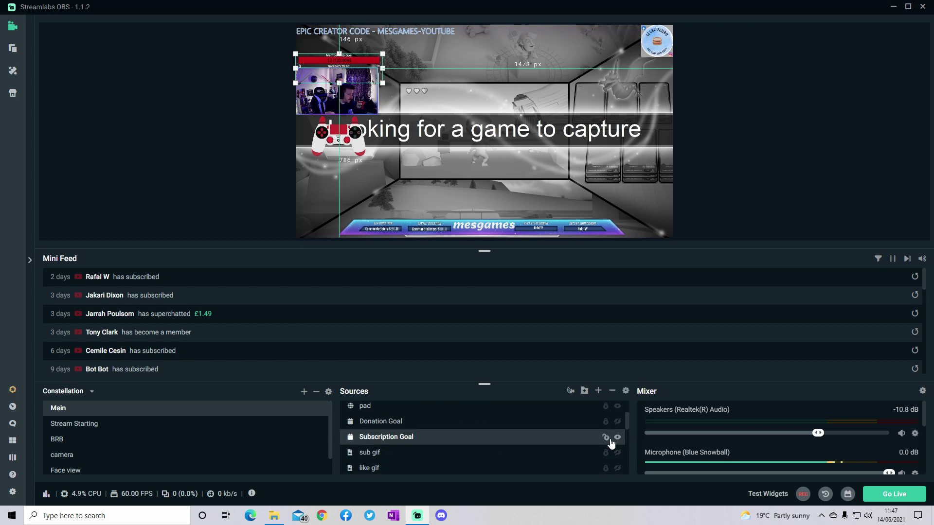
click(626, 392)
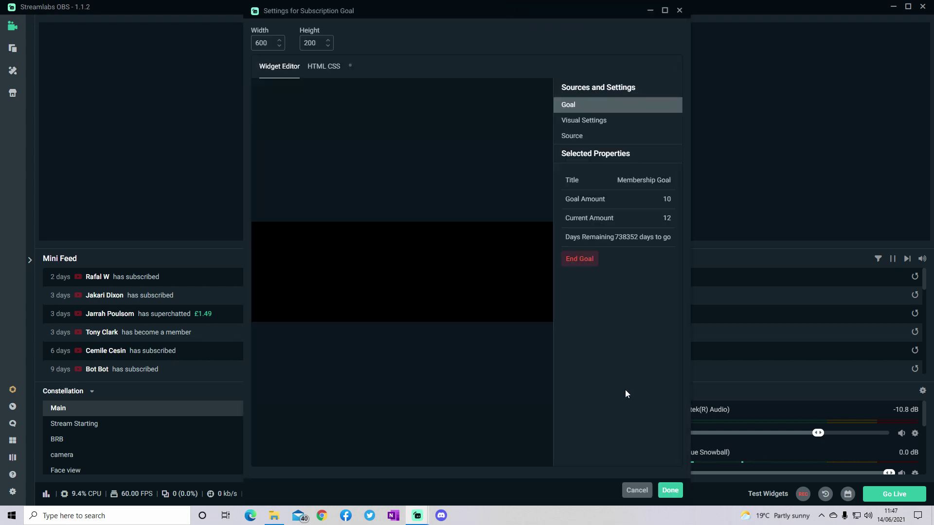
click(588, 265)
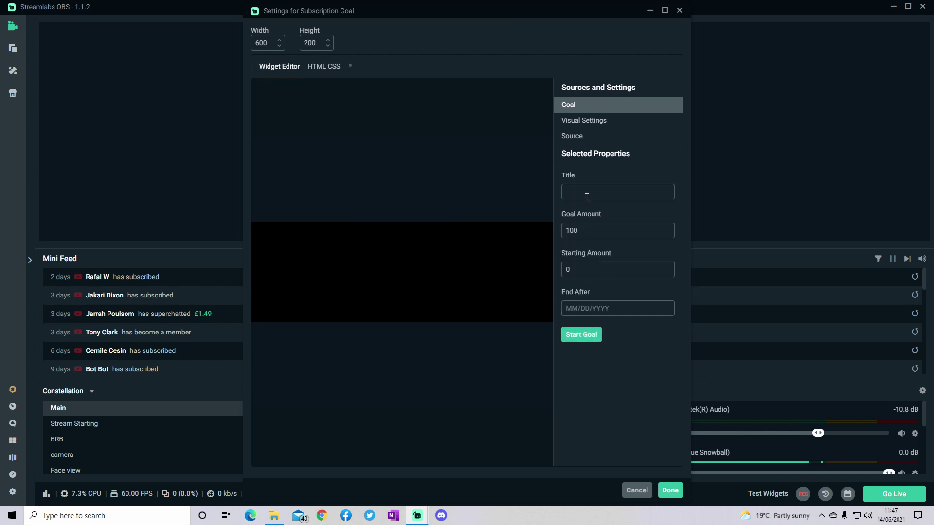
- Enter Membership Goal as the title of the new subscription goal
click(586, 194)
text(M)
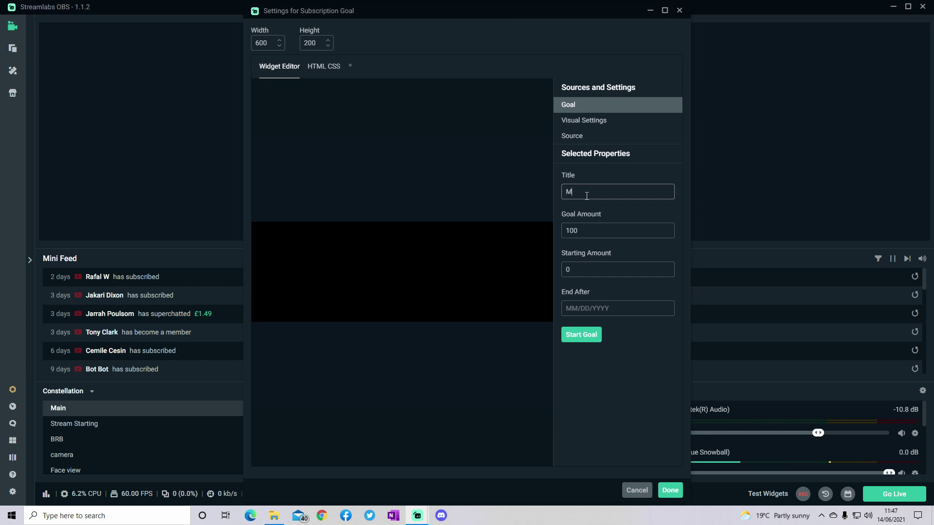
text(em)
key(BackSpace)
text(bership Goal)
- Set the new goal's amount to 10 and its starting amount to 11
click(594, 238)
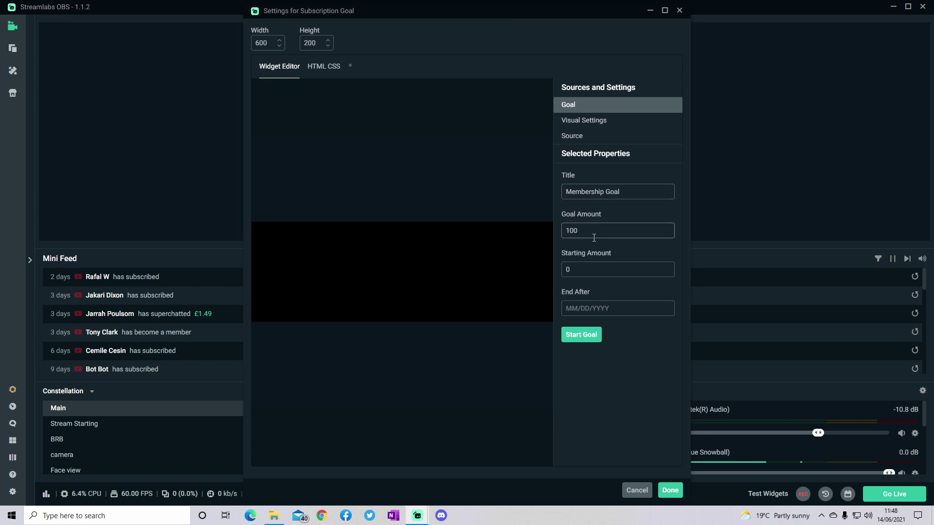
key(BackSpace)
click(582, 276)
key(BackSpace)
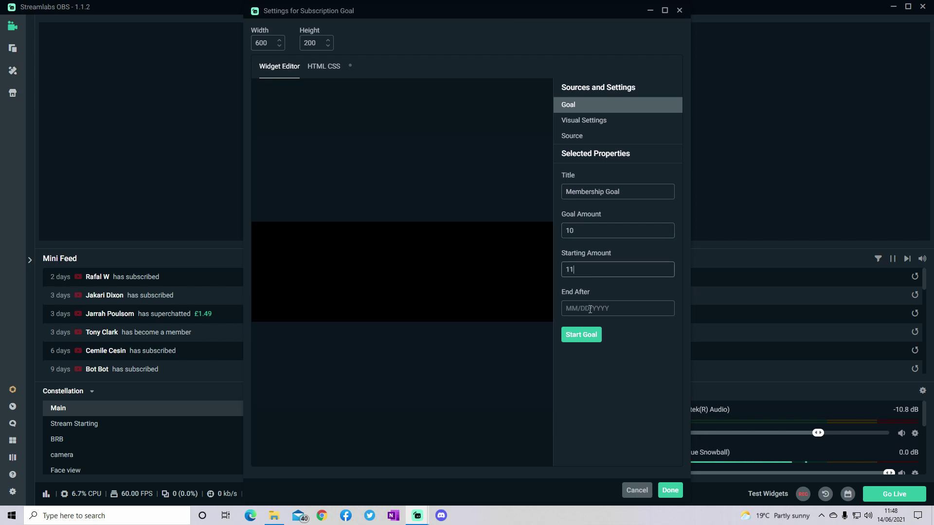
- Set the goal to end after 06/30/2021, start it, and finish the Subscription Goal settings
click(590, 314)
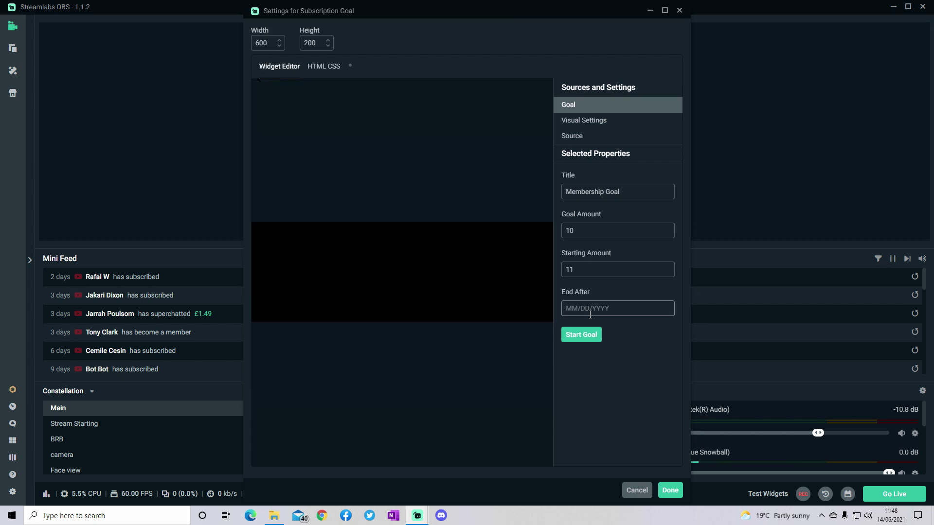
text(06/30/2021)
click(591, 337)
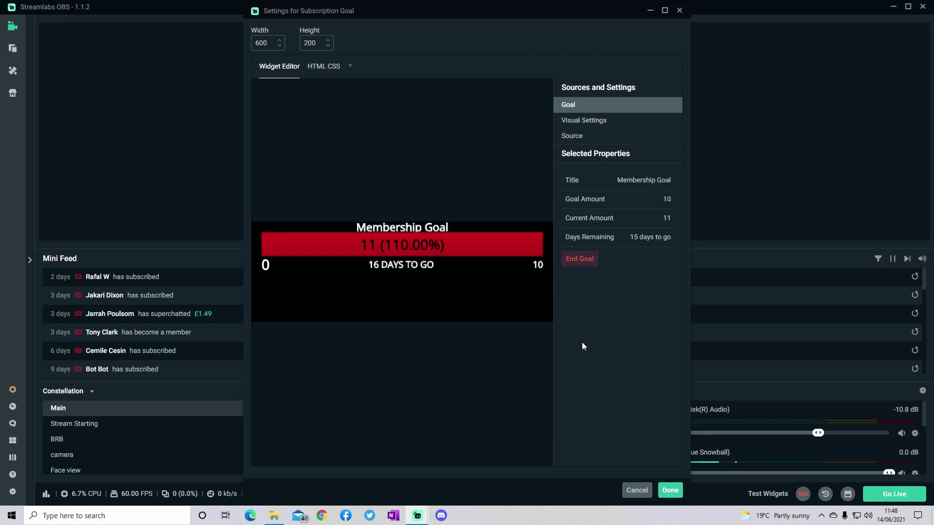
click(671, 489)
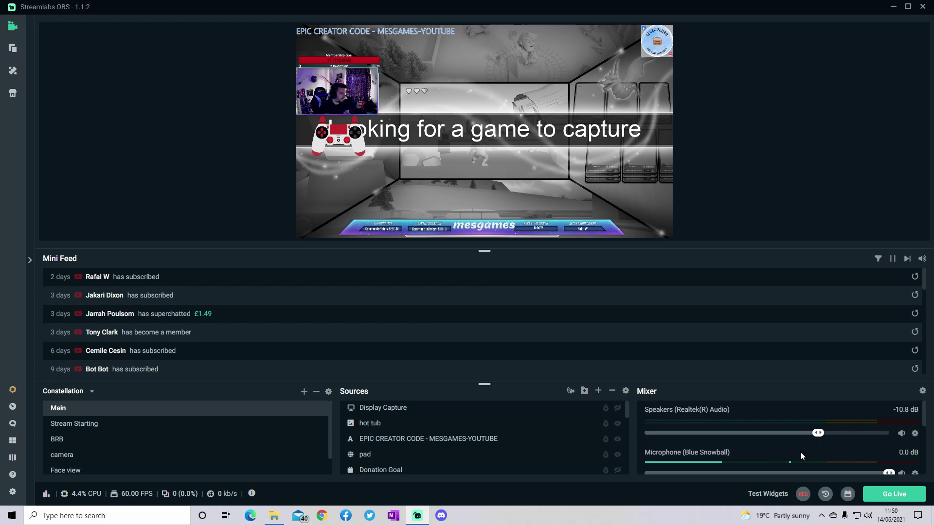
- Review the volume, audio monitoring and track settings of every source in the Advanced Audio Settings, from Speakers to Webcam
click(922, 391)
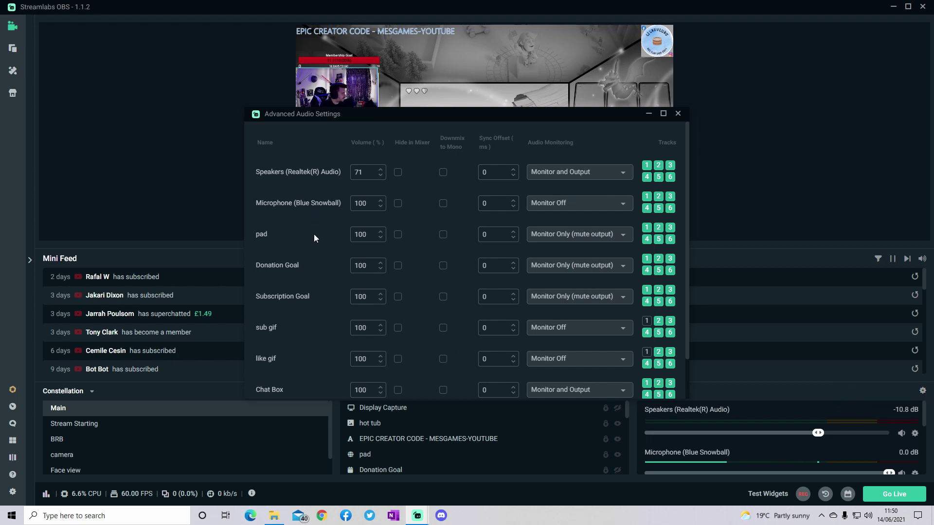
scroll(311, 241, down, 2)
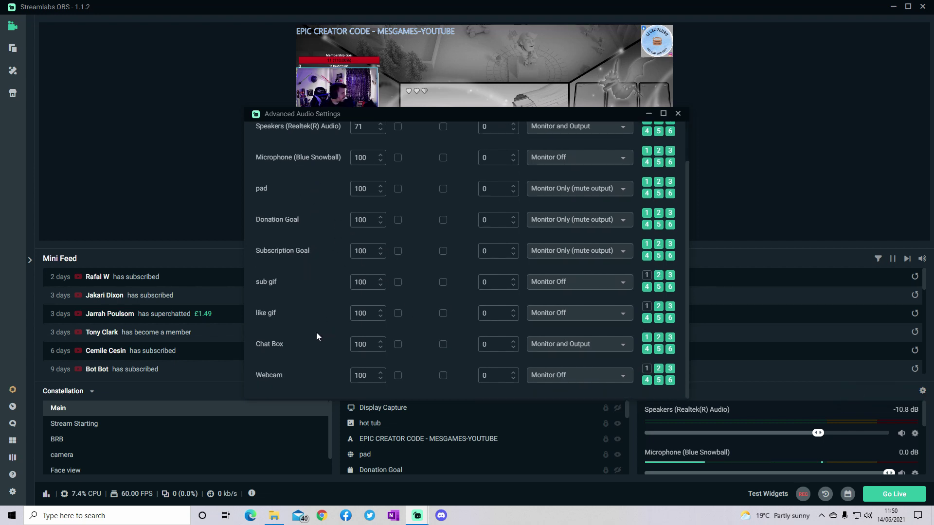
scroll(316, 332, up, 2)
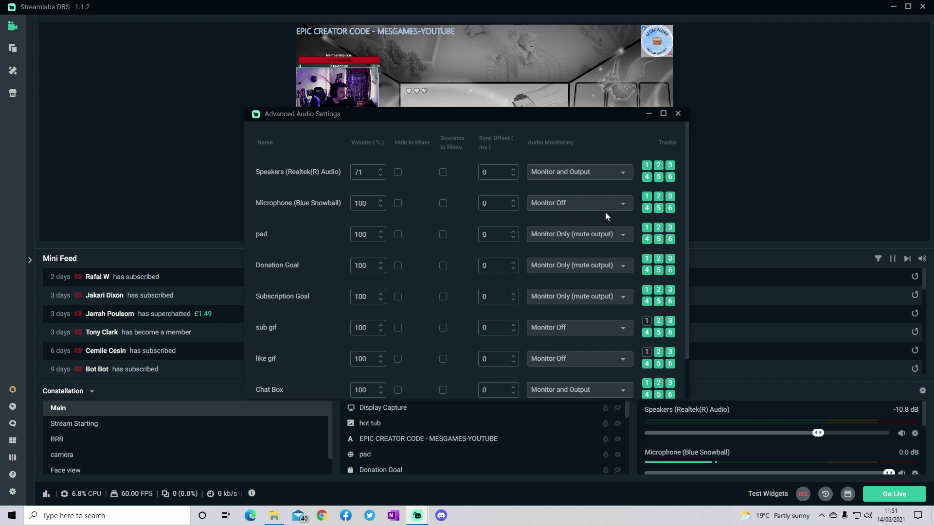
scroll(605, 213, down, 1)
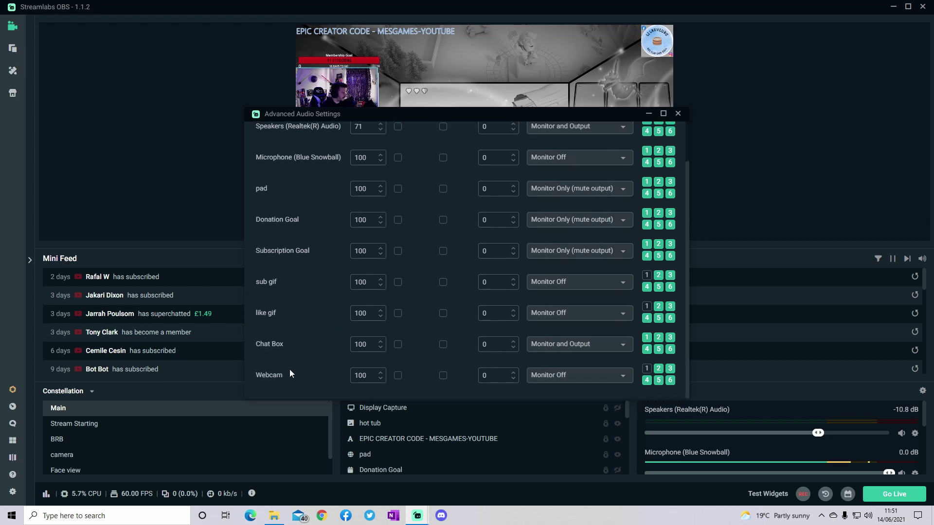
scroll(290, 374, up, 1)
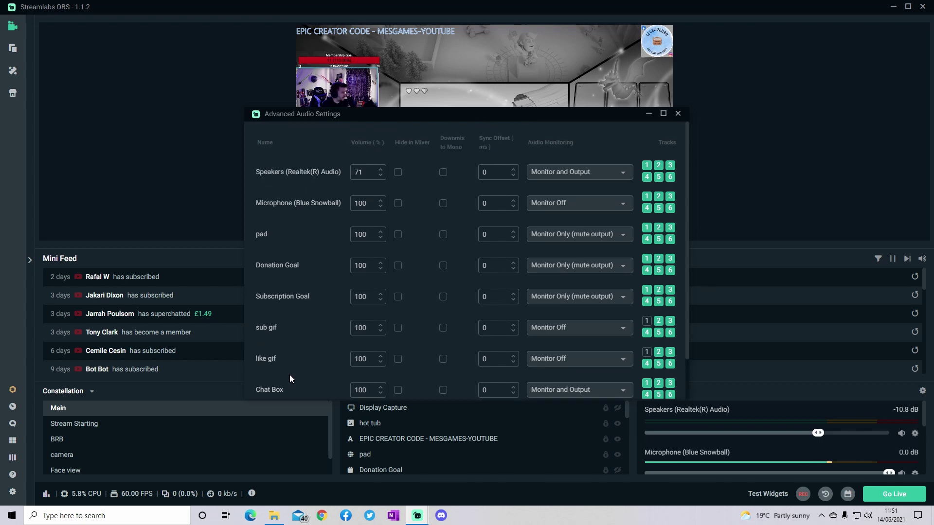
scroll(290, 374, down, 1)
scroll(290, 375, up, 1)
click(679, 116)
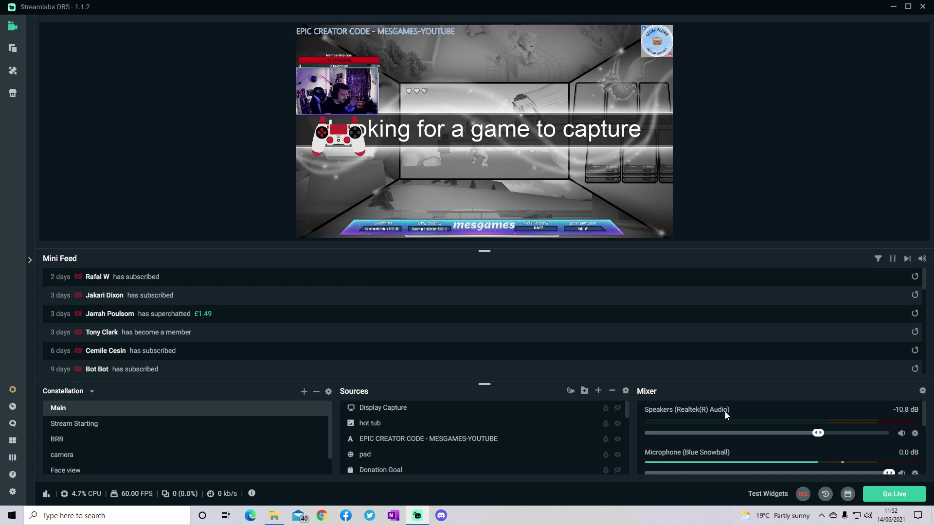
- Try lowering the Microphone (Blue Snowball) level in the mixer to about -29.5 dB
scroll(847, 439, down, 1)
drag(886, 431, 721, 426)
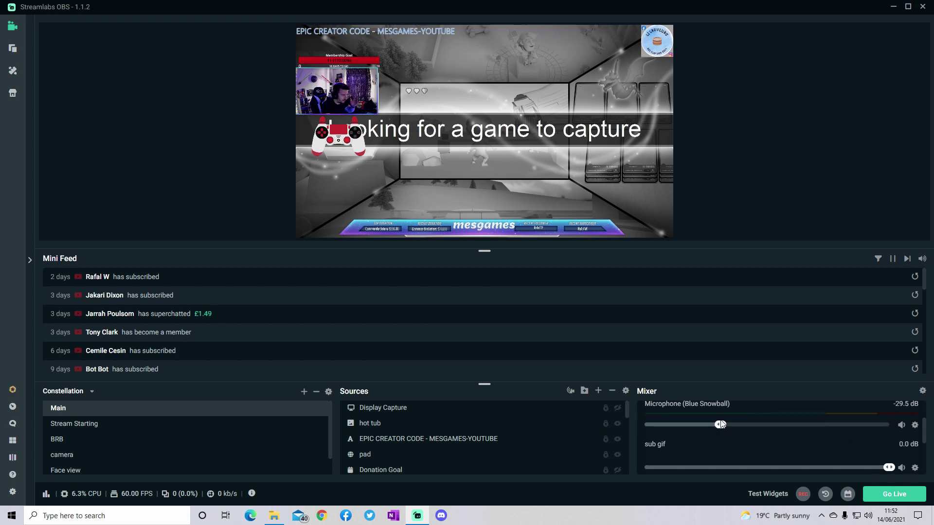
scroll(801, 438, up, 1)
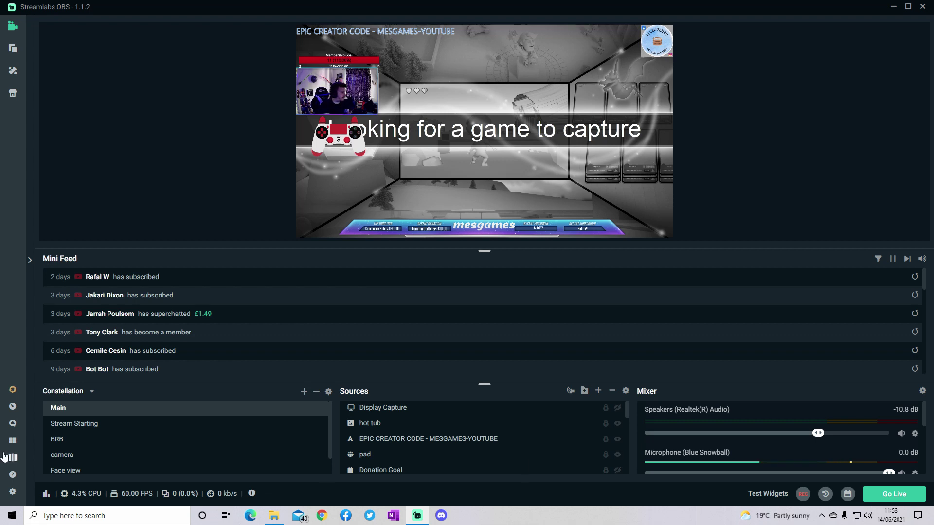
- Switch to the camera scene to view its full-screen webcam layout
click(68, 456)
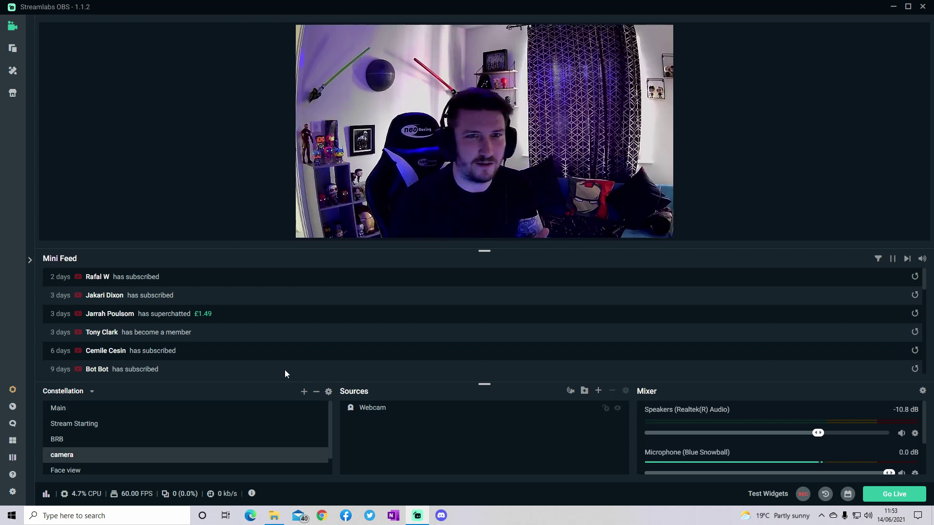